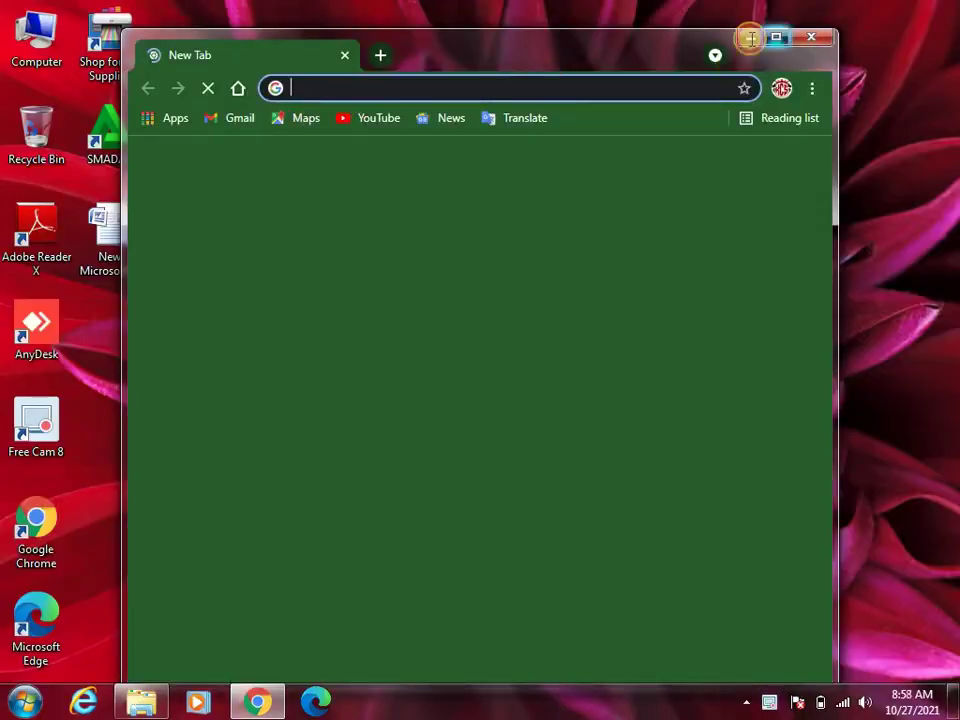
- Search Google for smadav in a maximized browser window and open the official SmadAV website from the results
click(776, 37)
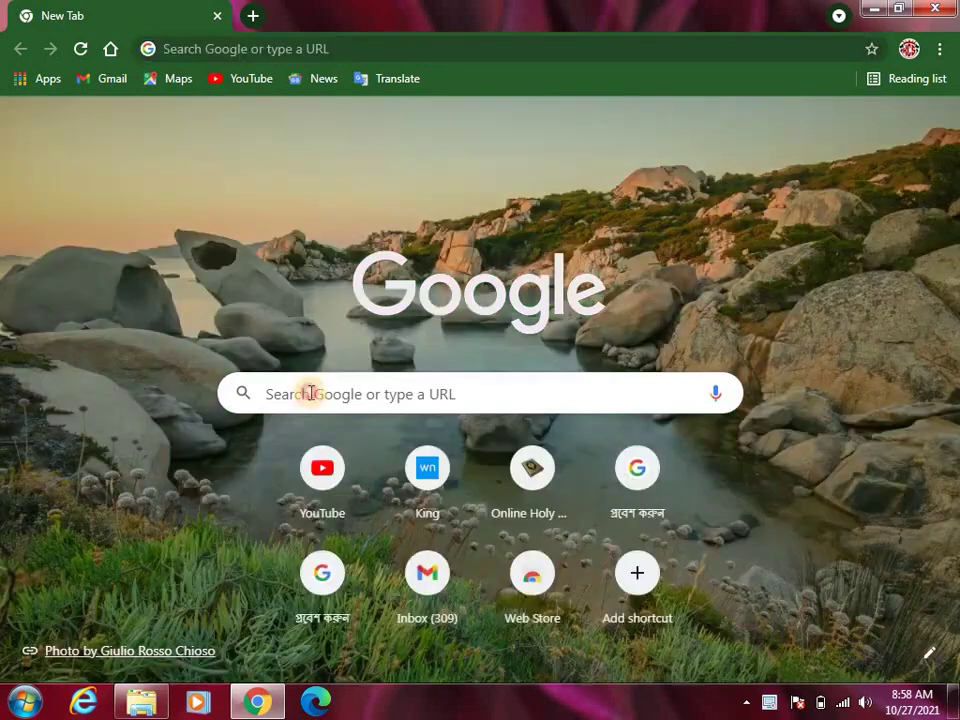
click(311, 393)
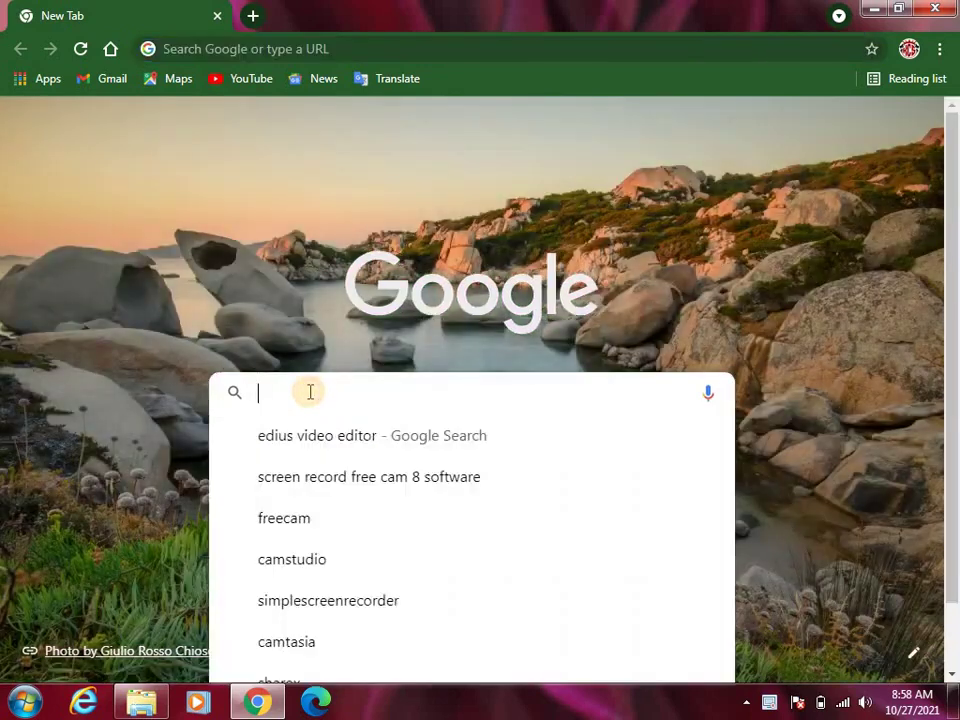
text(sm)
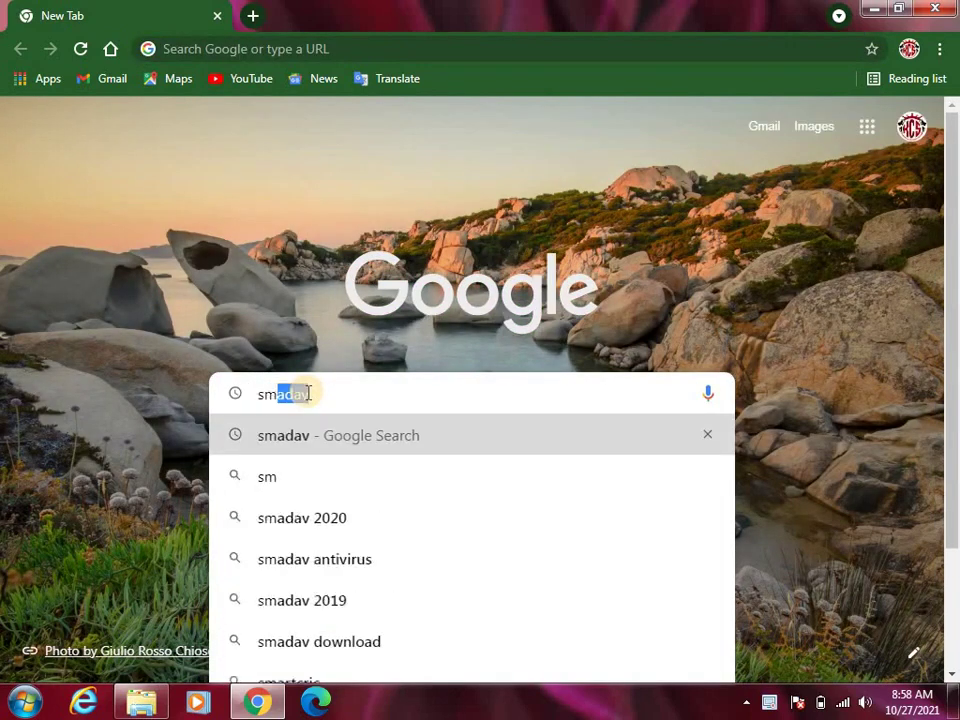
key(Return)
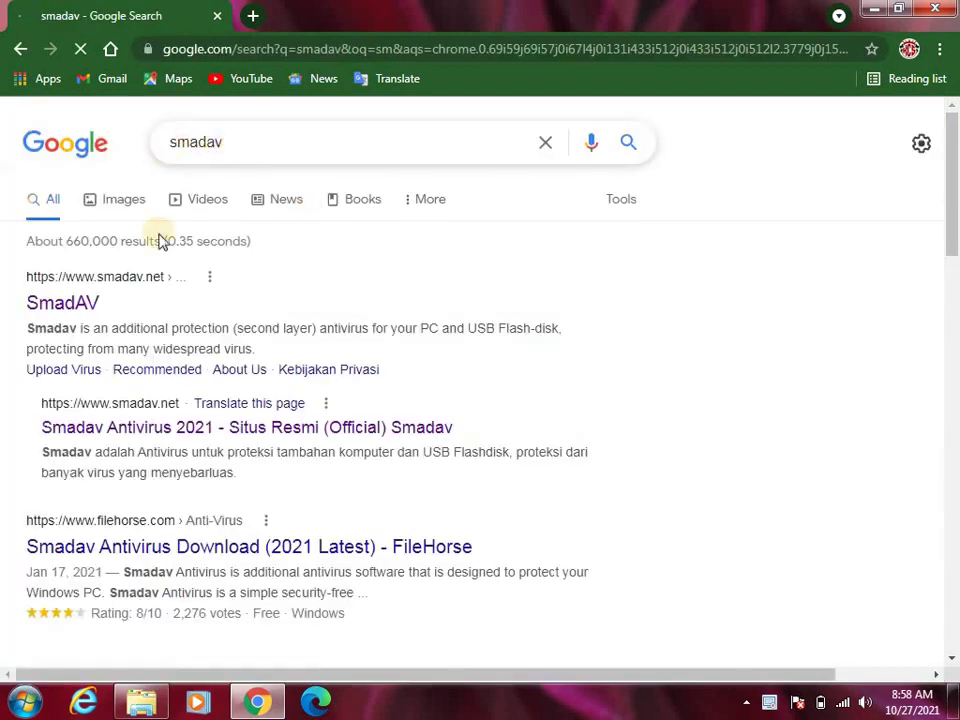
click(62, 304)
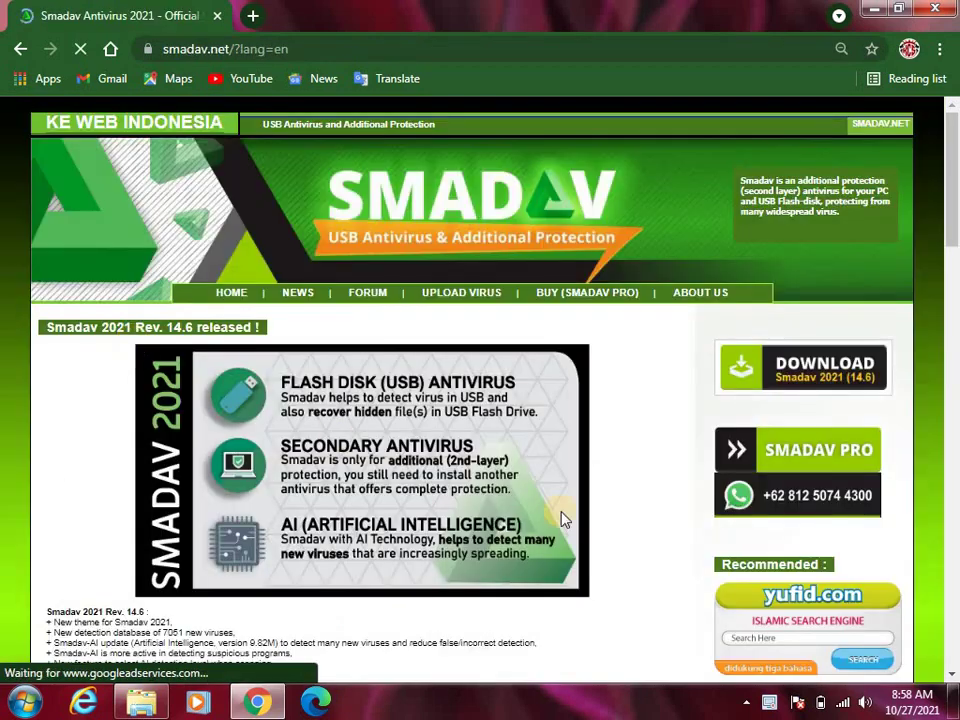
- Download the Smadav 2021 (14.6) installer and show the downloaded file in its folder
click(789, 378)
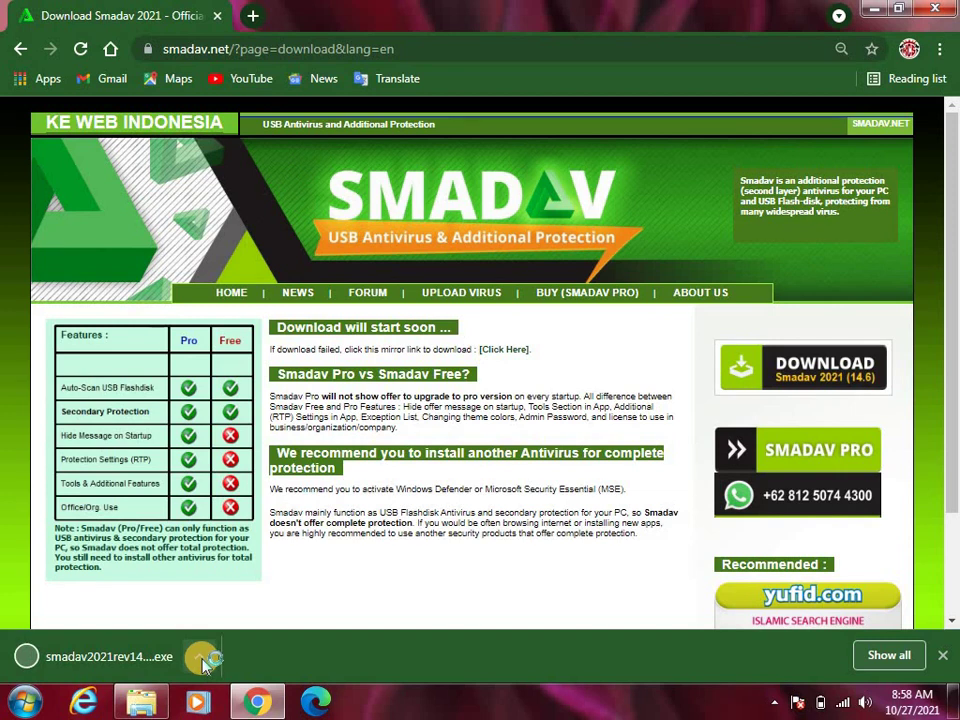
click(202, 660)
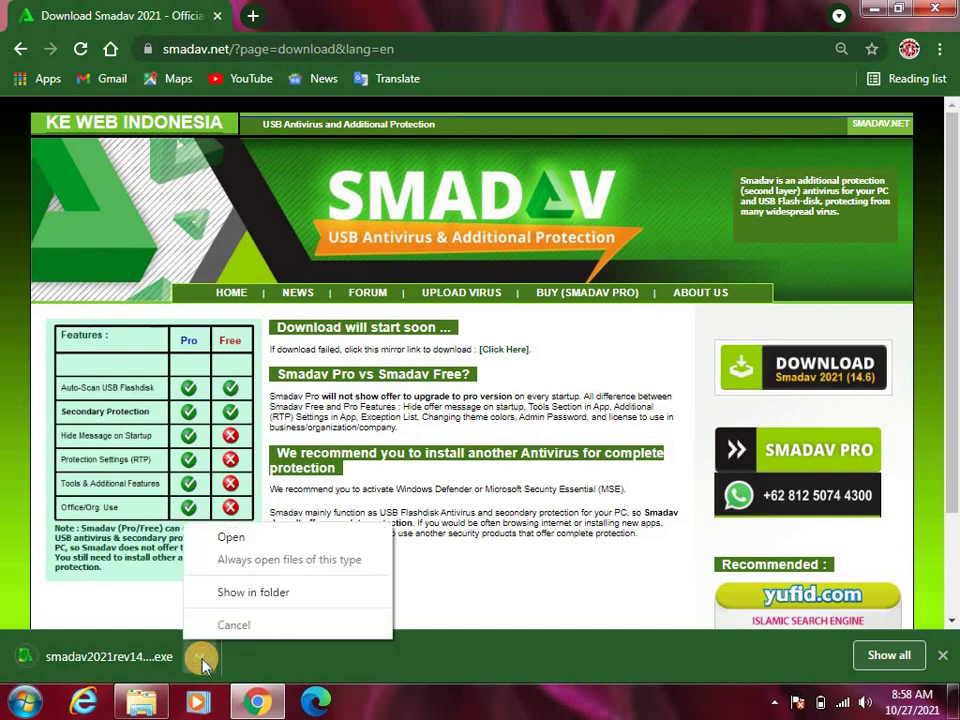
click(220, 594)
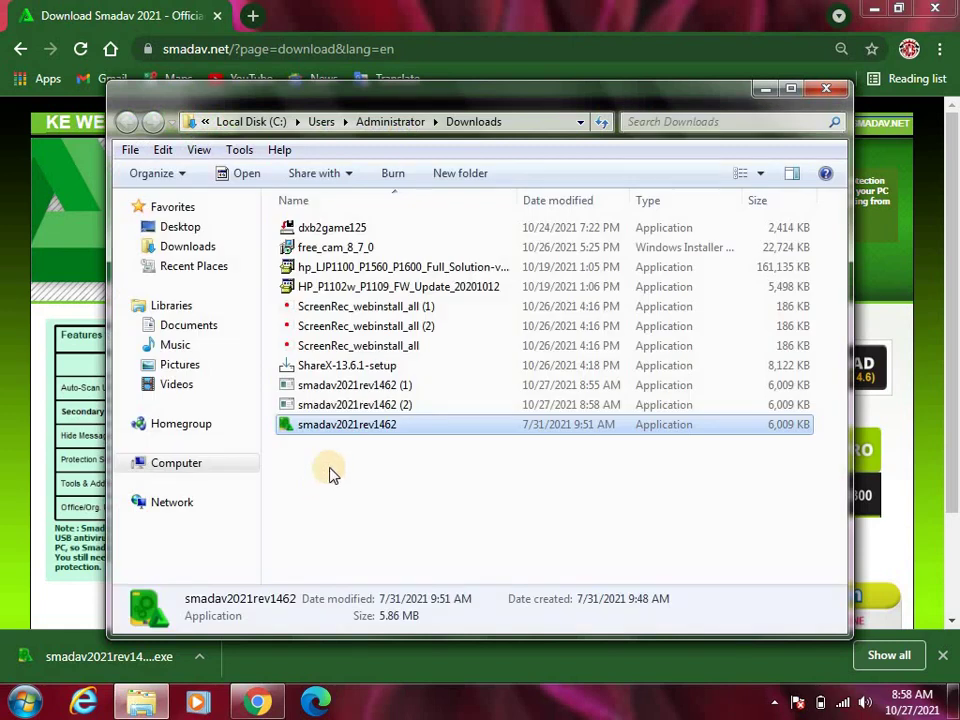
- Run the smadav2021rev1462 (2) installer in English and agree to update the existing Smadav installation
click(343, 405)
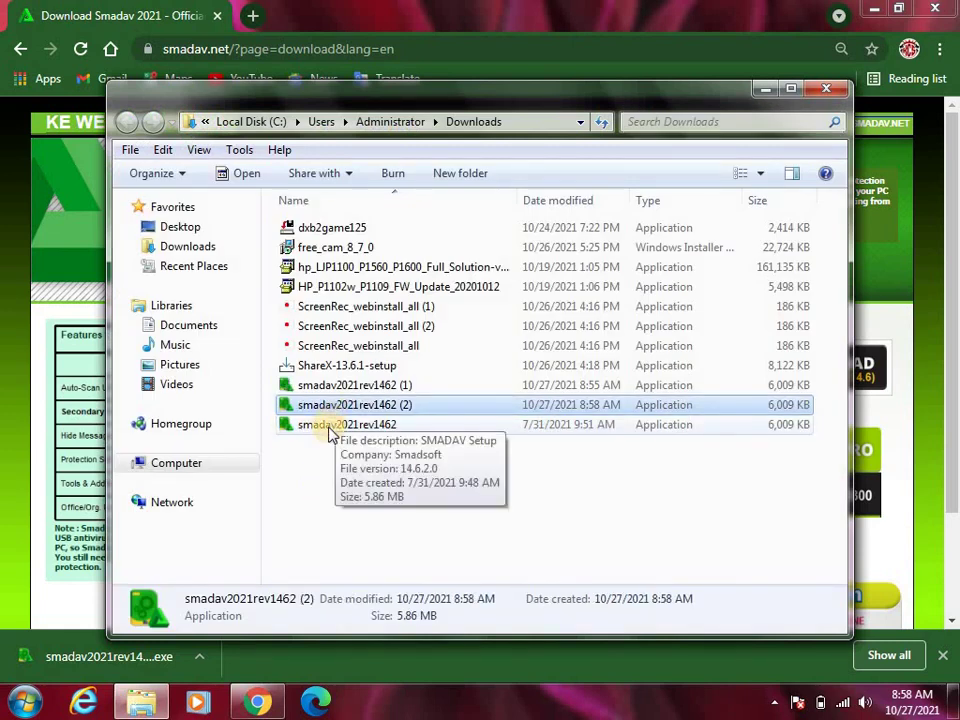
double_click(387, 408)
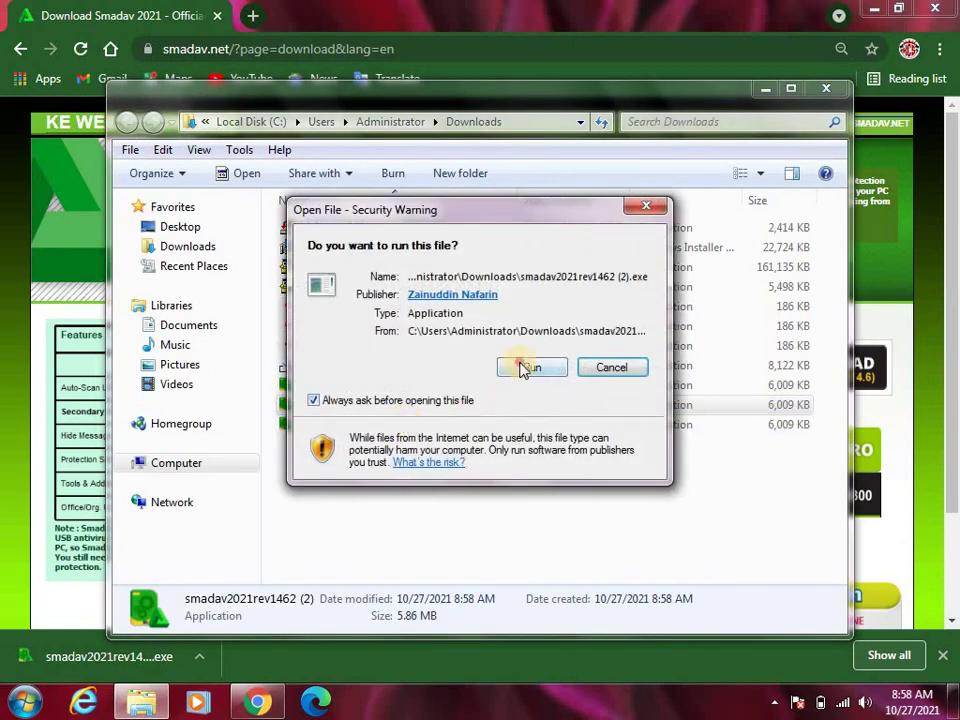
click(525, 367)
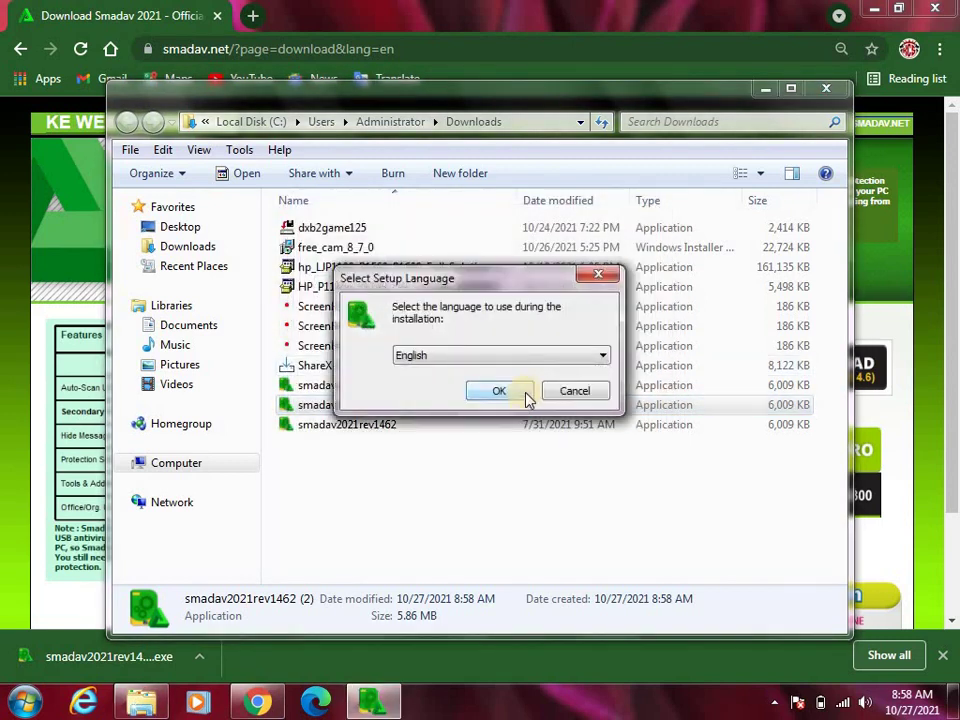
click(522, 393)
click(518, 414)
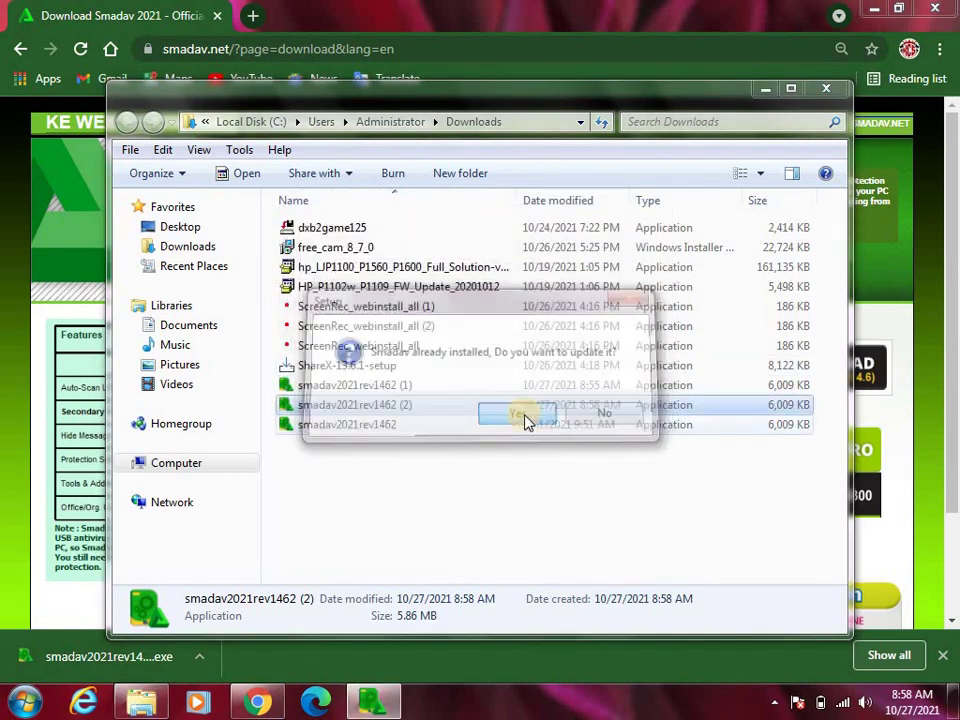
- Accept the license agreement, keep the desktop icon and statistics tasks selected, and install SMADAV
click(598, 502)
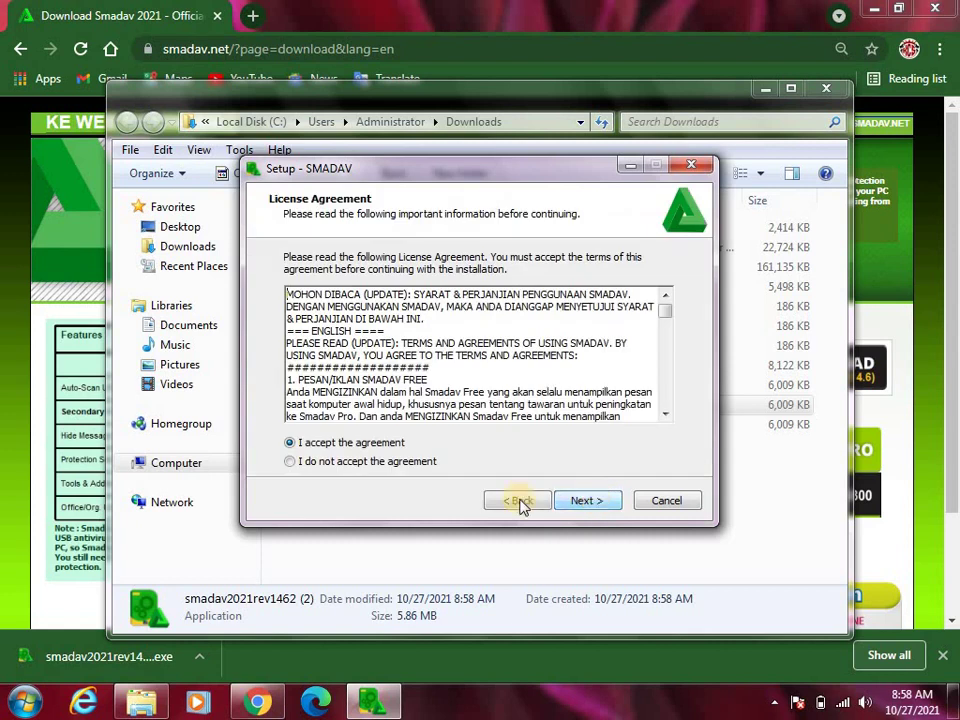
click(570, 504)
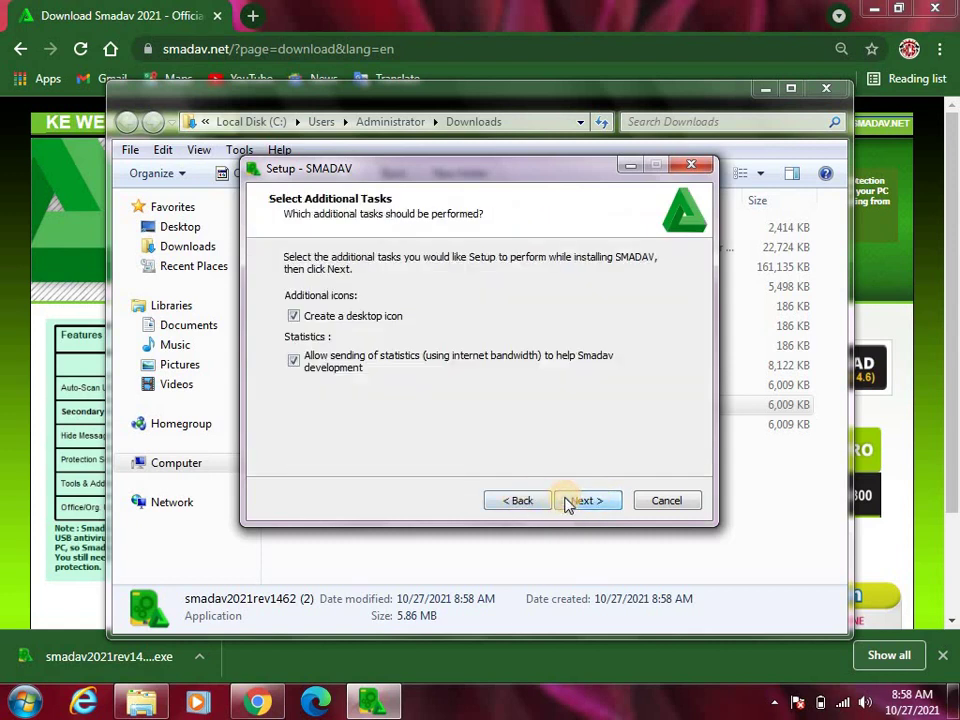
click(578, 504)
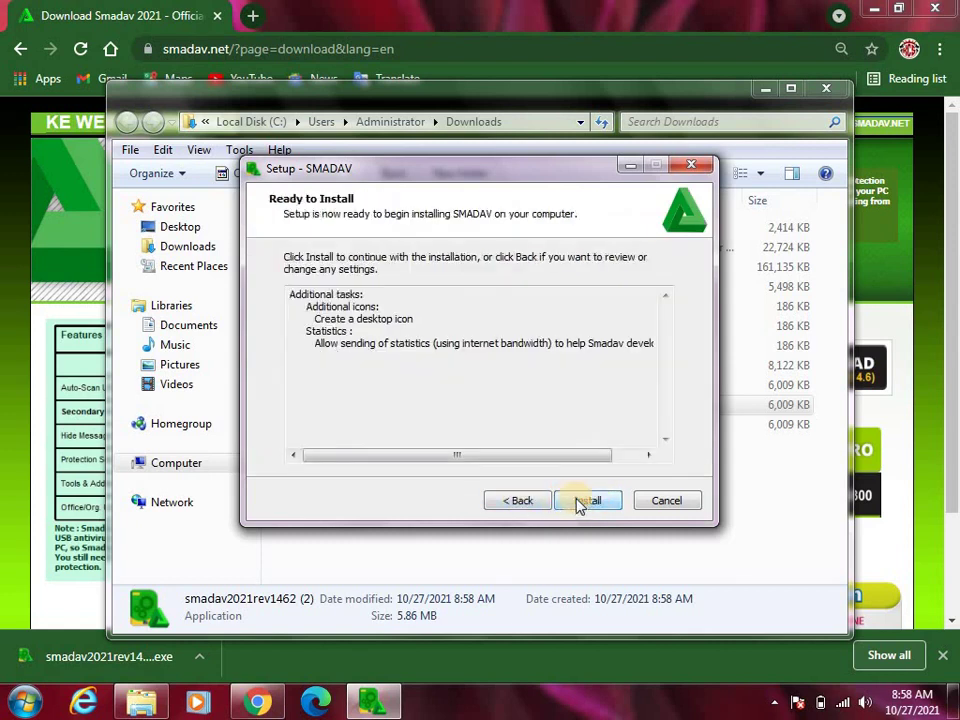
click(520, 502)
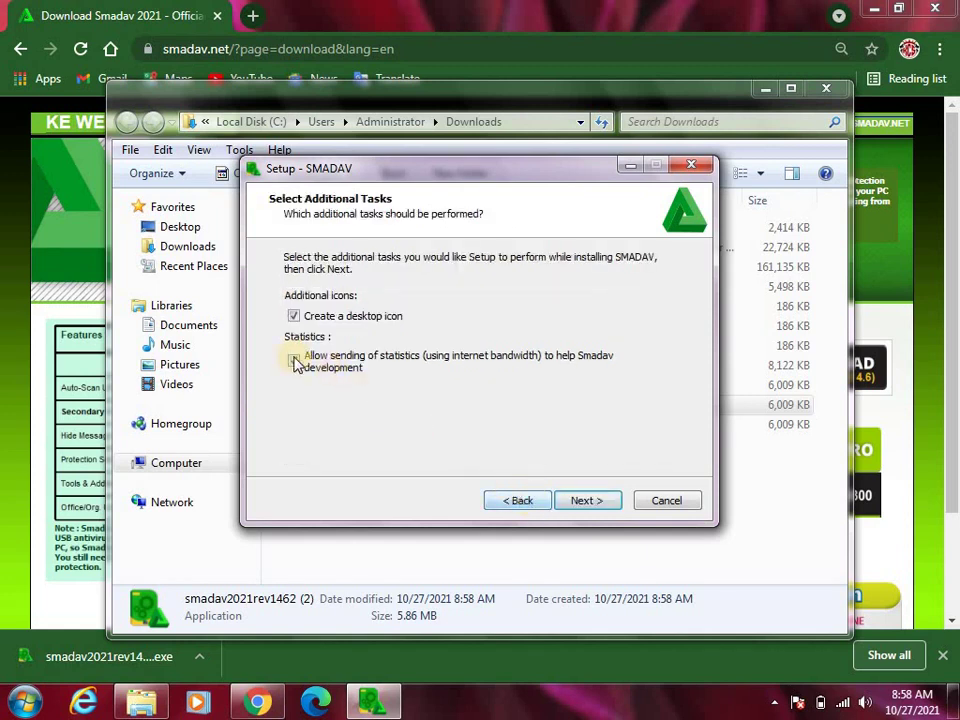
click(592, 504)
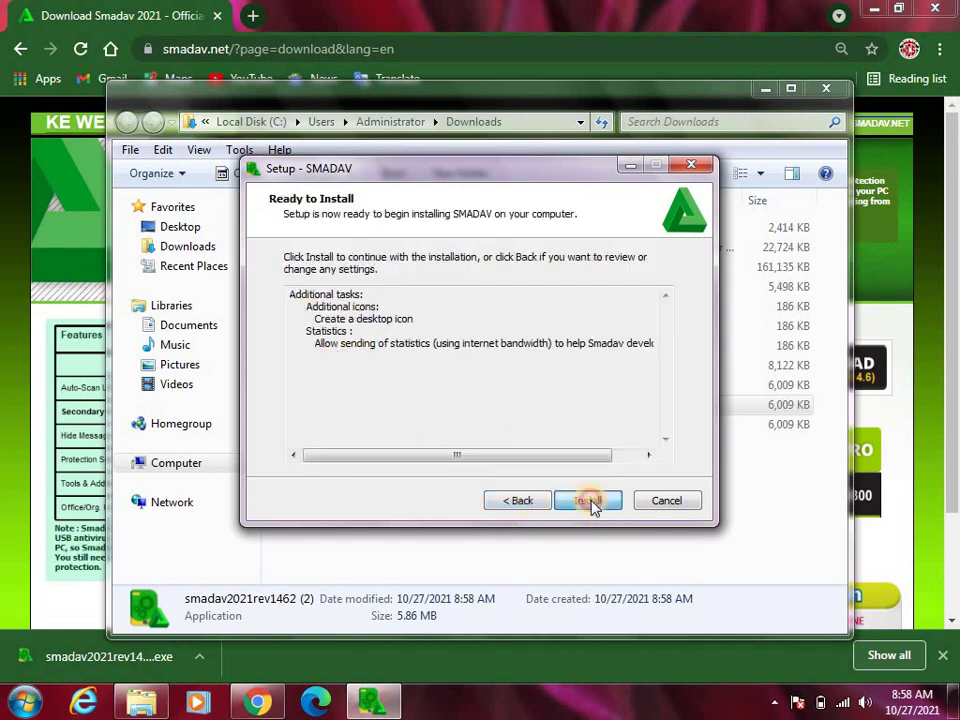
click(590, 502)
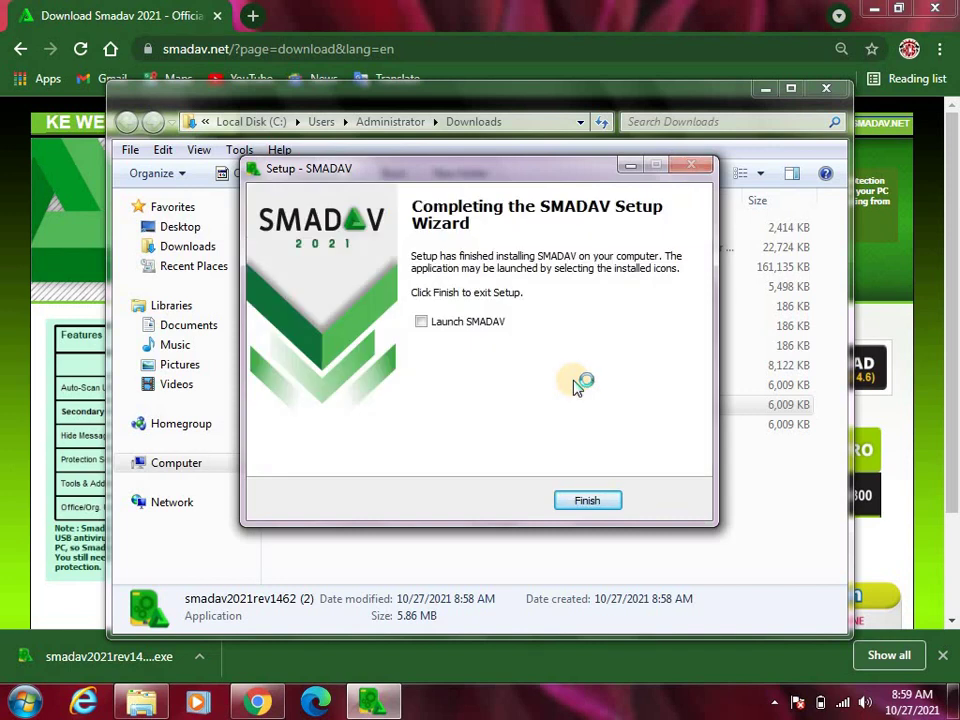
- Finish the setup with Launch SMADAV enabled and choose to continue using Smadav Free
click(588, 499)
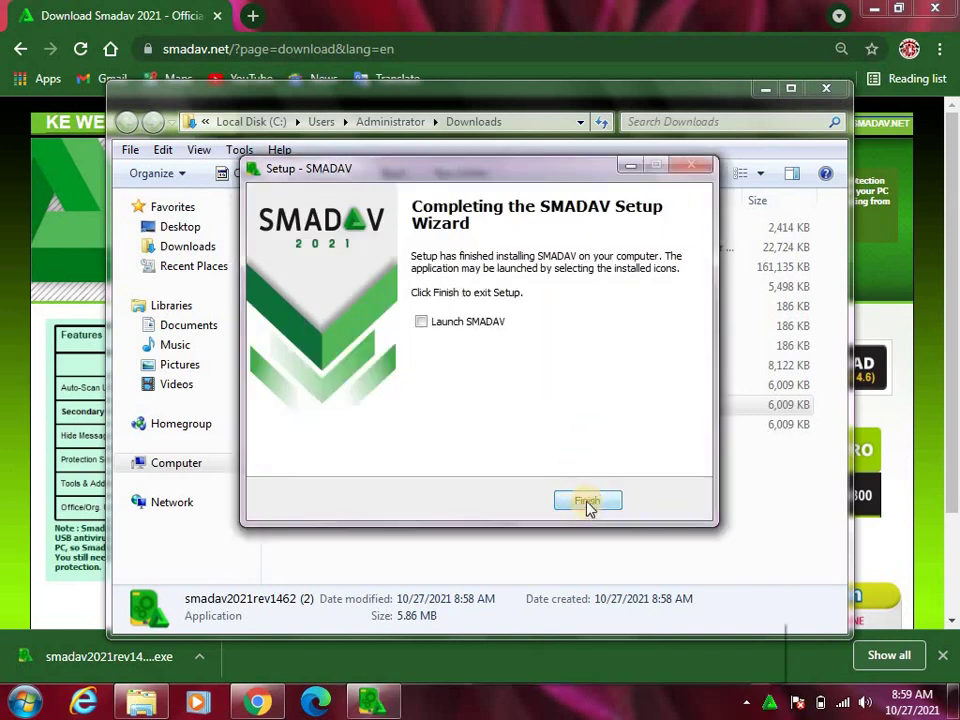
click(421, 321)
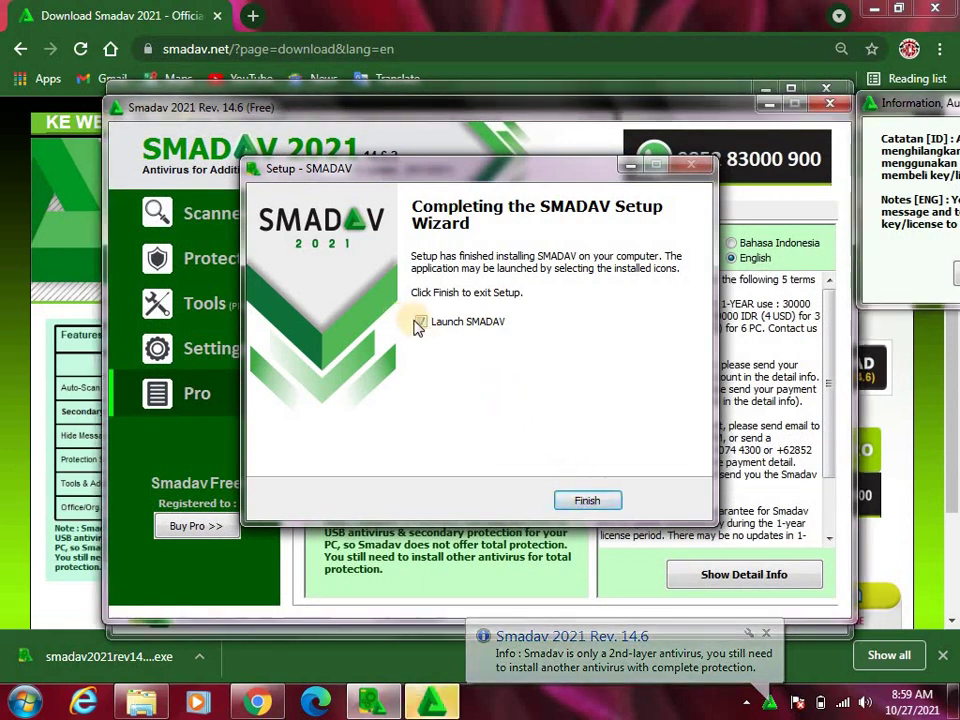
click(566, 499)
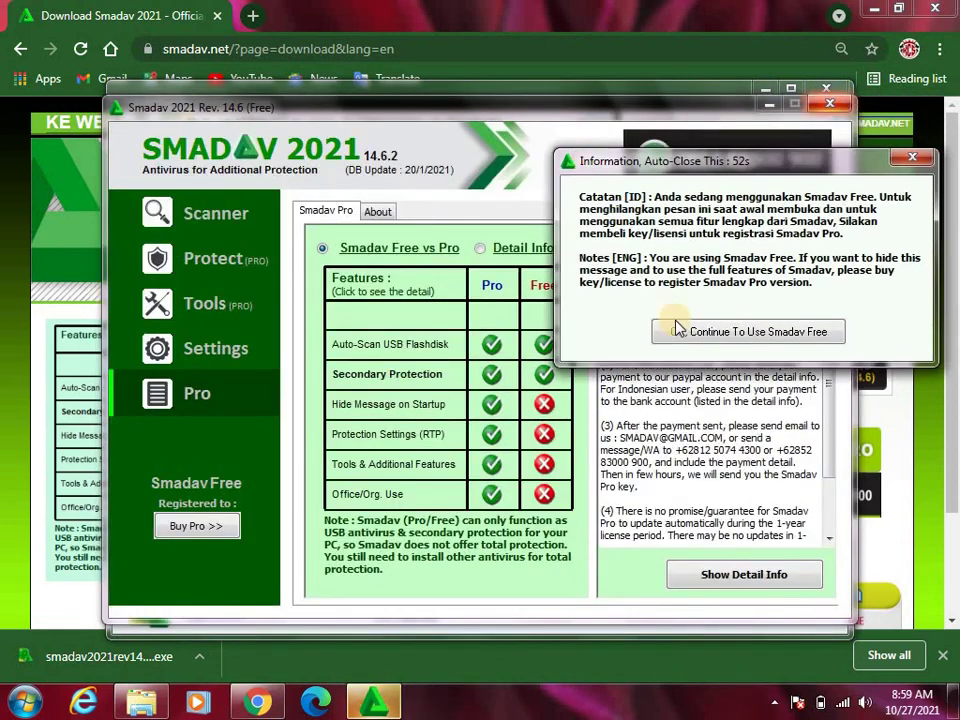
click(676, 338)
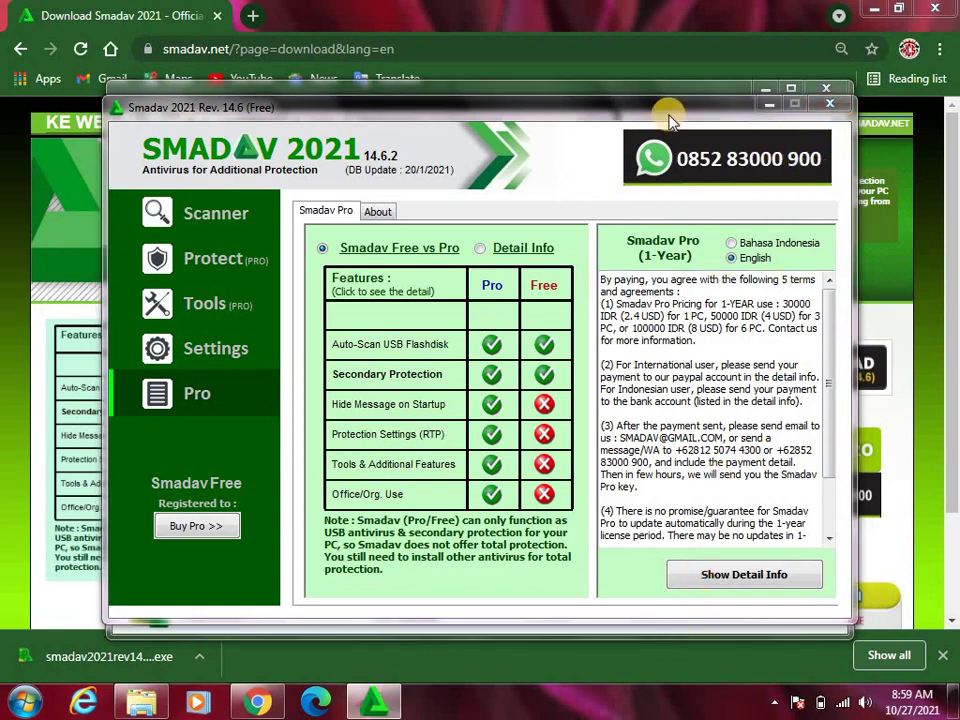
- Close the Downloads folder and the browser, and move the Smadav window up so it is fully on the desktop
drag(669, 125, 690, 205)
click(815, 89)
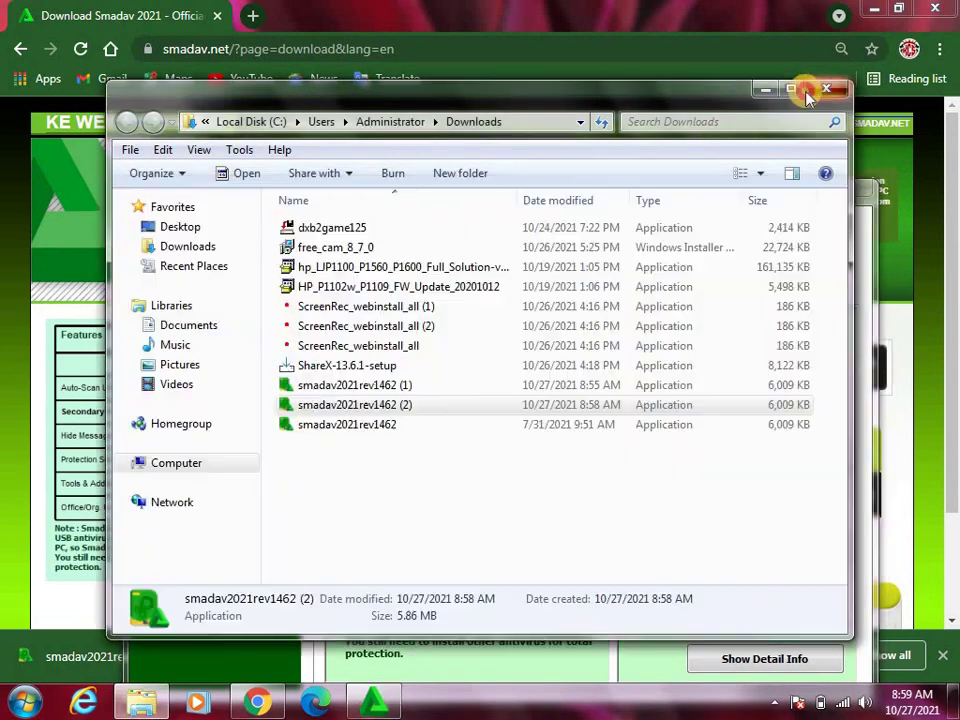
click(935, 8)
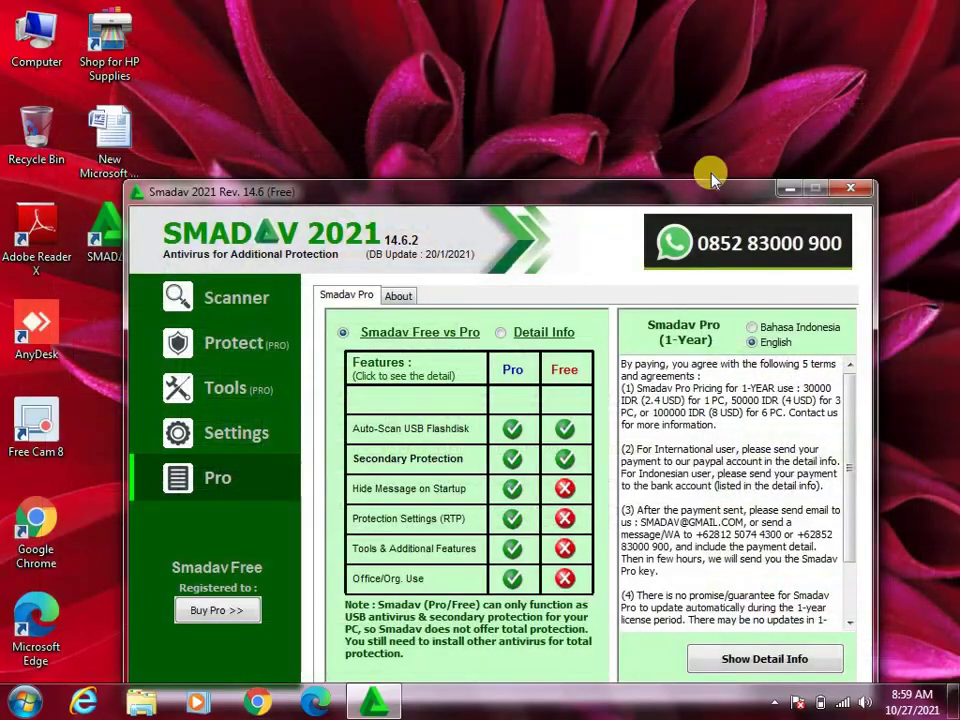
drag(698, 193, 743, 56)
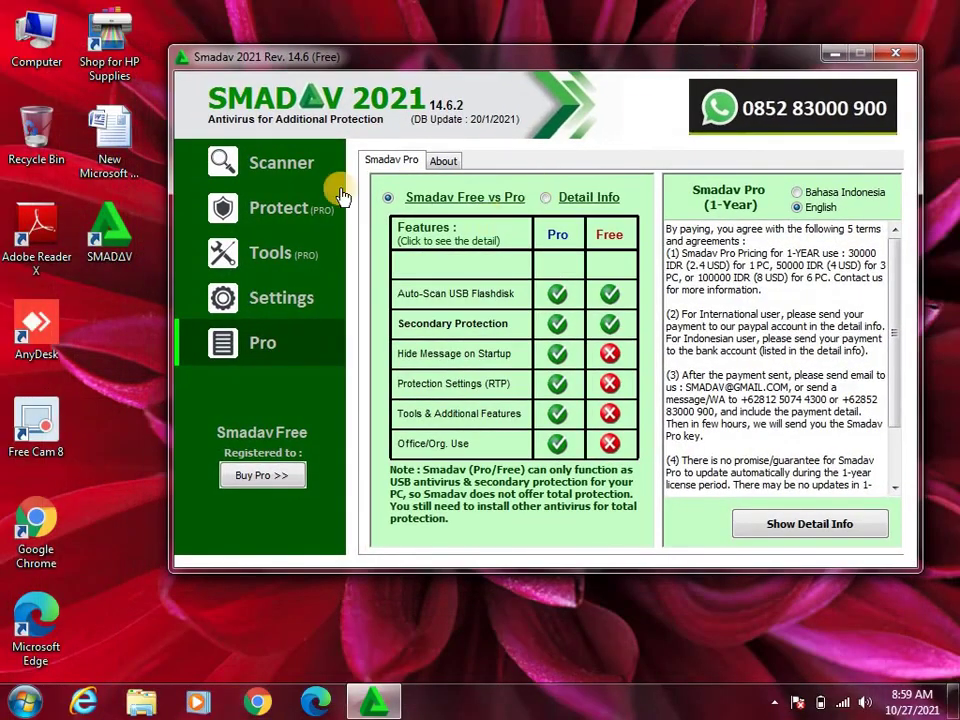
- In Smadav's scanner, include all computer drives and select Scan All Drive as the scan type
click(276, 165)
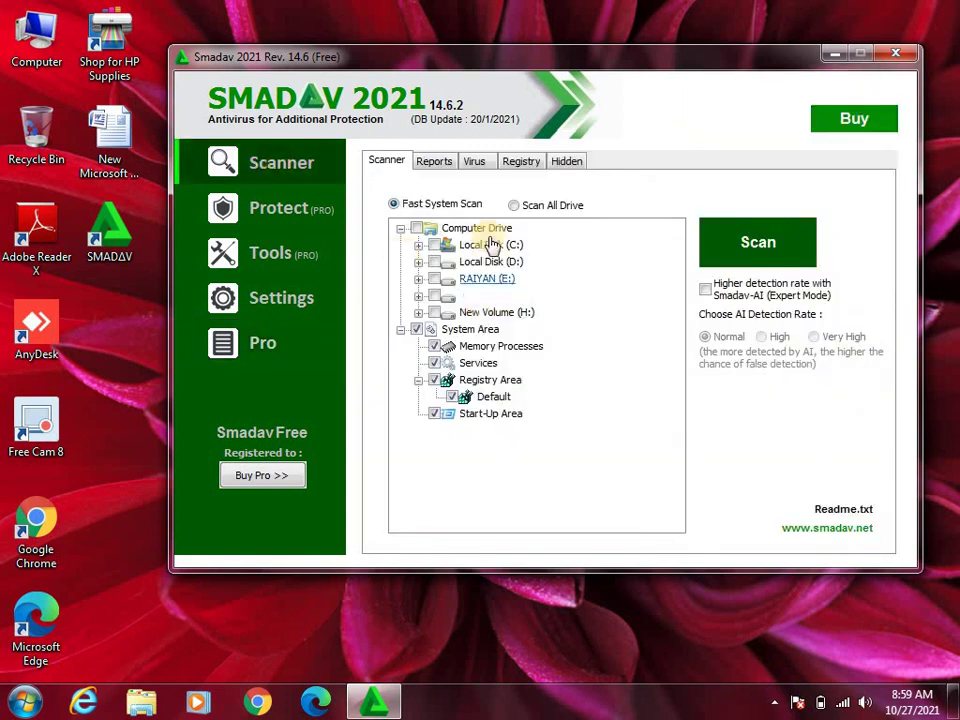
click(418, 230)
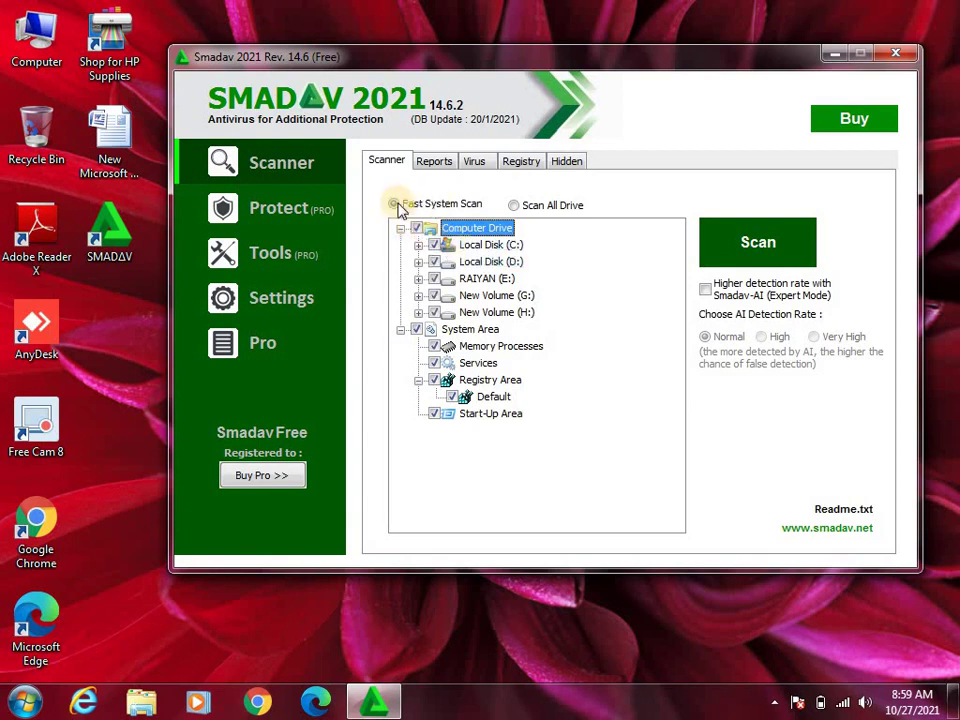
click(394, 204)
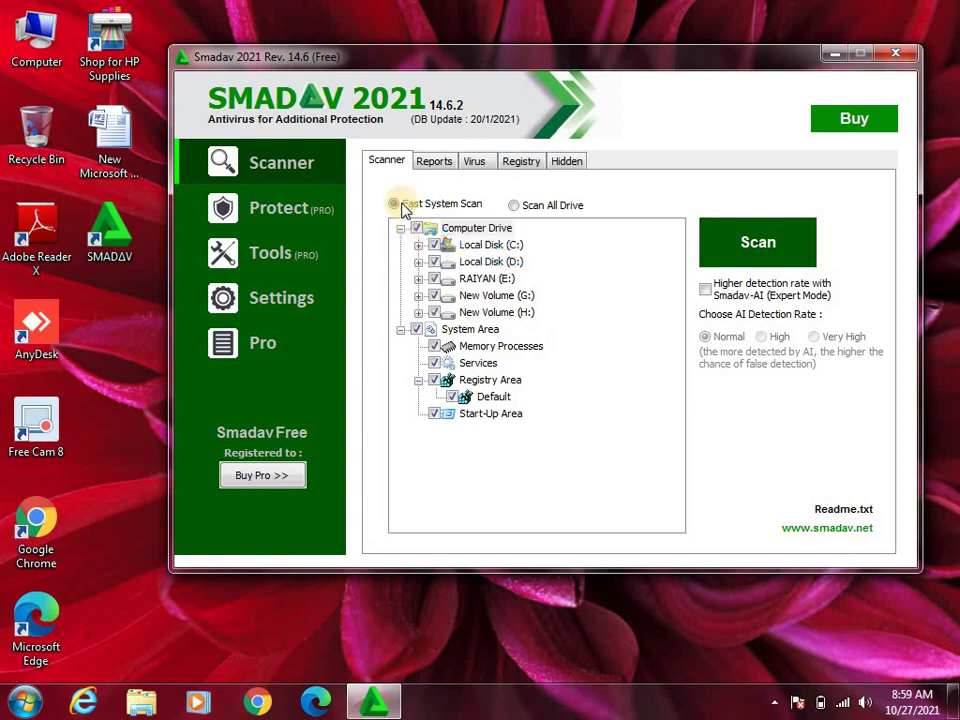
click(518, 206)
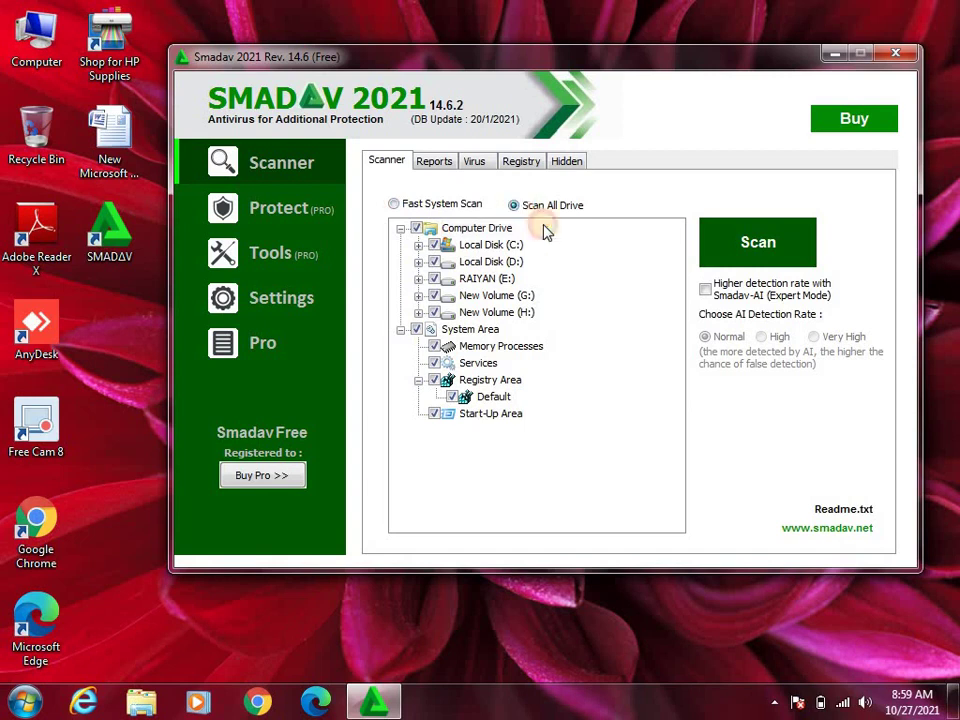
- Try Smadav-AI Expert Mode with the Normal, High and Very High detection rates, and disable it again
click(705, 288)
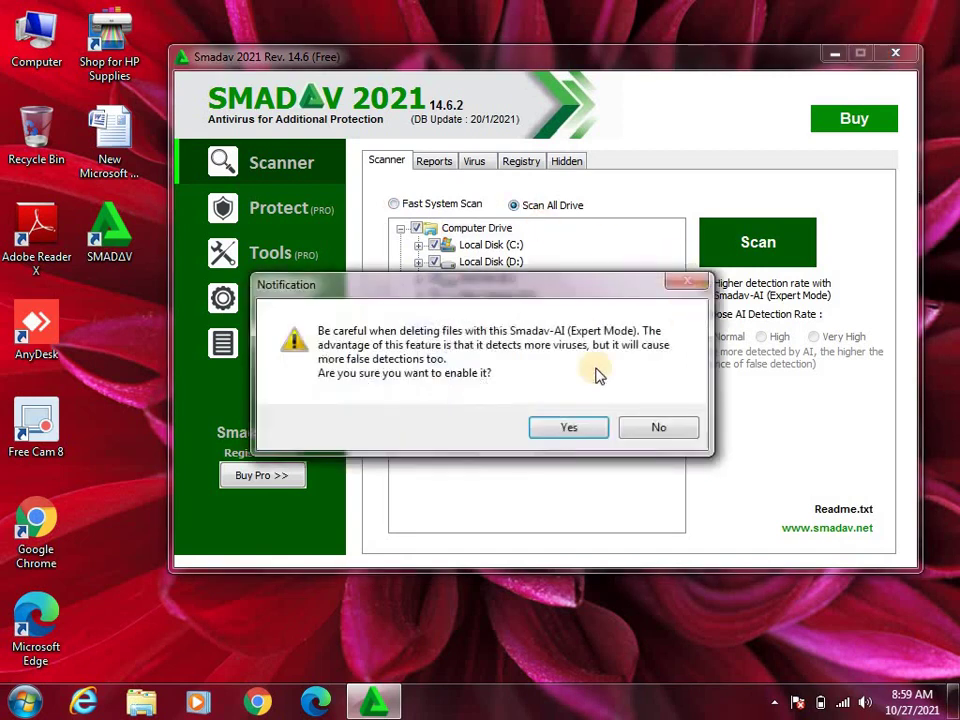
click(574, 429)
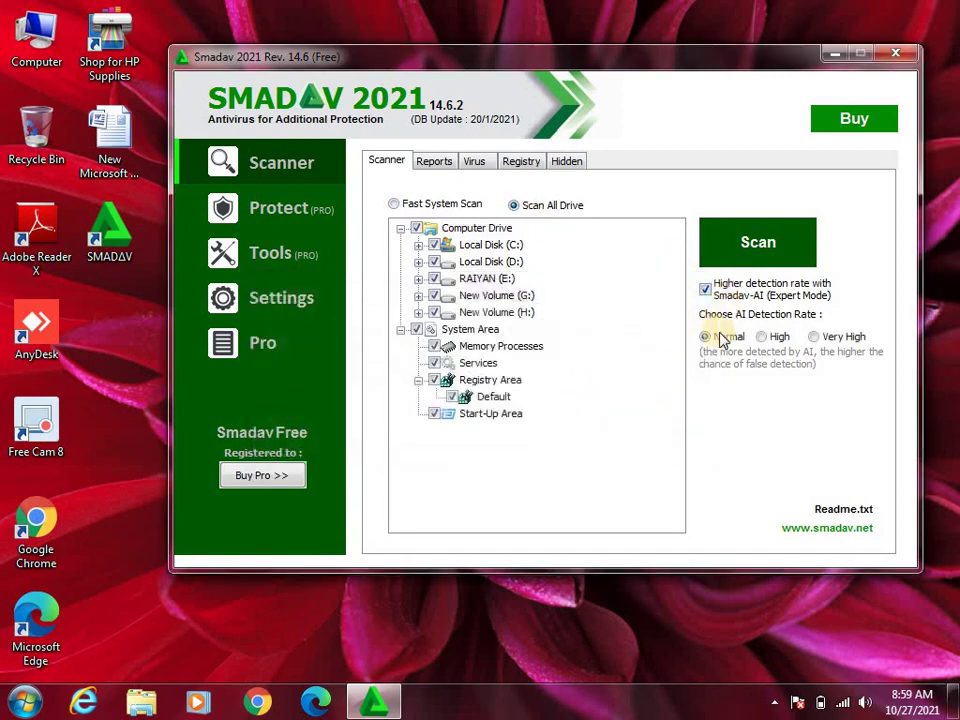
click(766, 339)
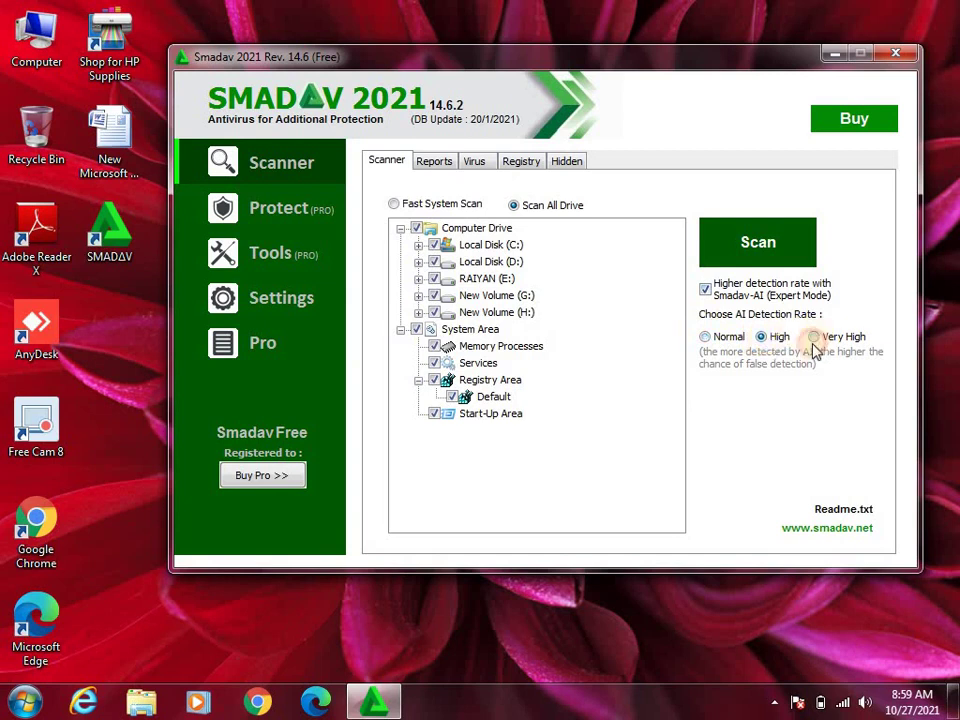
click(814, 340)
click(704, 339)
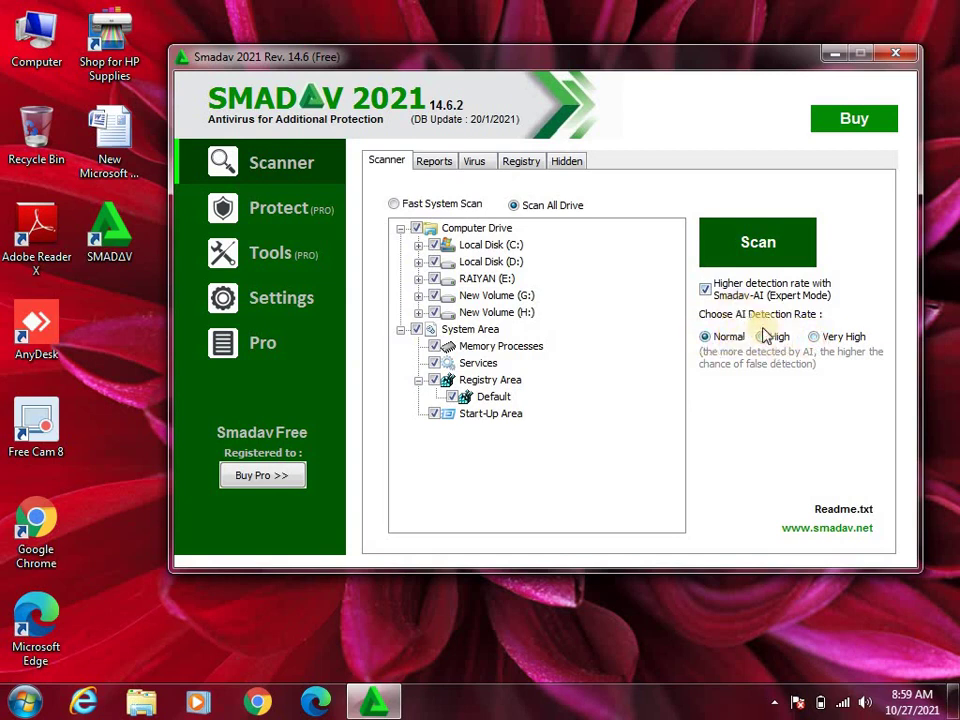
click(770, 340)
click(814, 338)
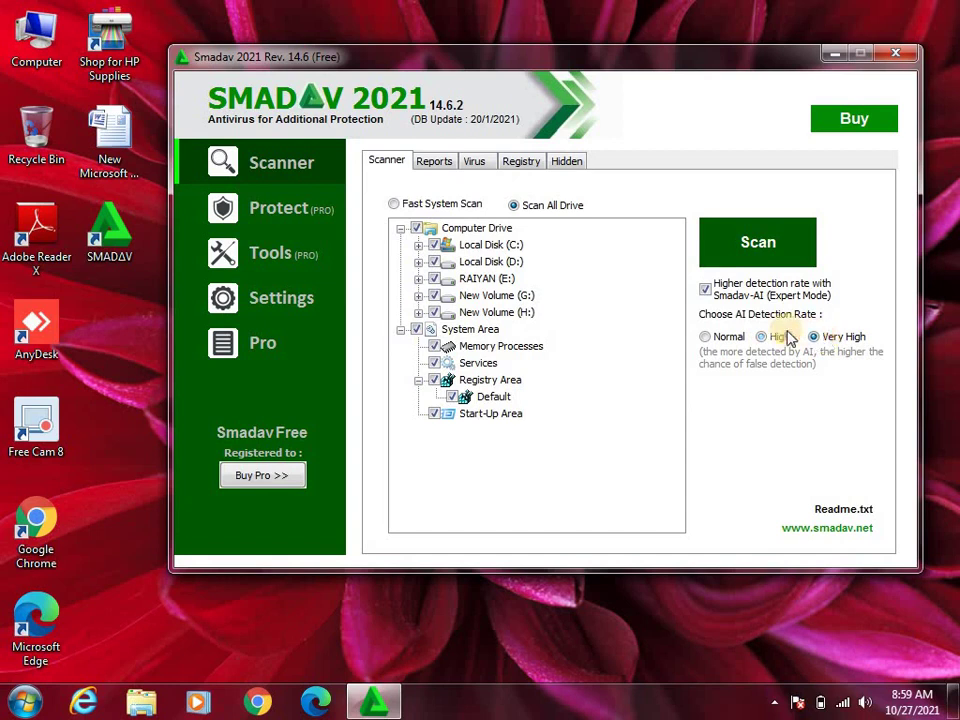
click(705, 289)
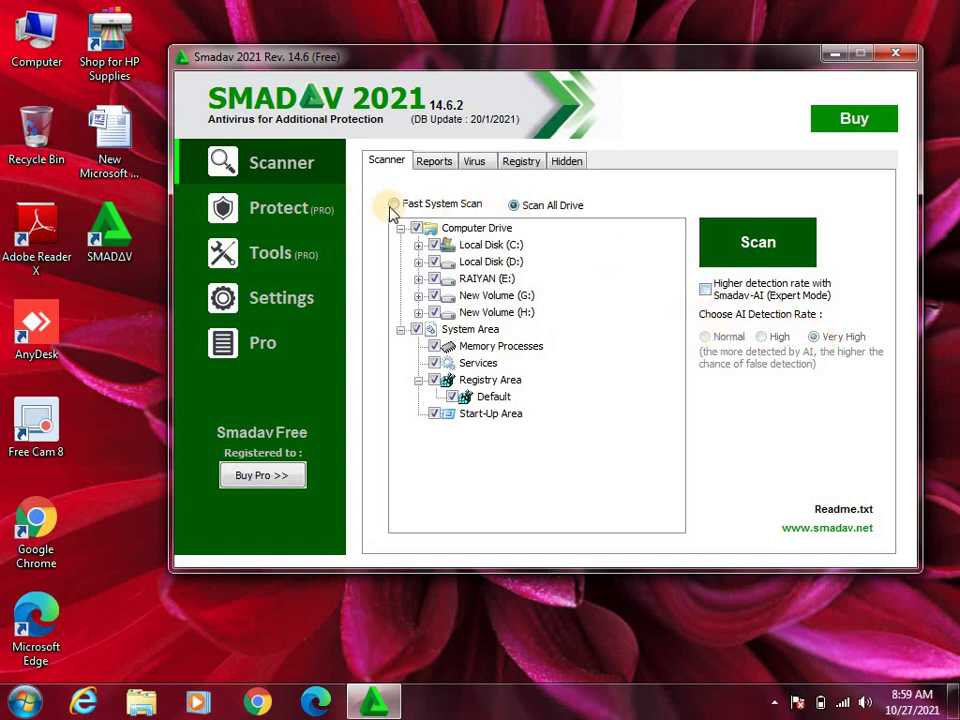
- Start a Fast System Scan with all computer drives and system areas included
click(417, 230)
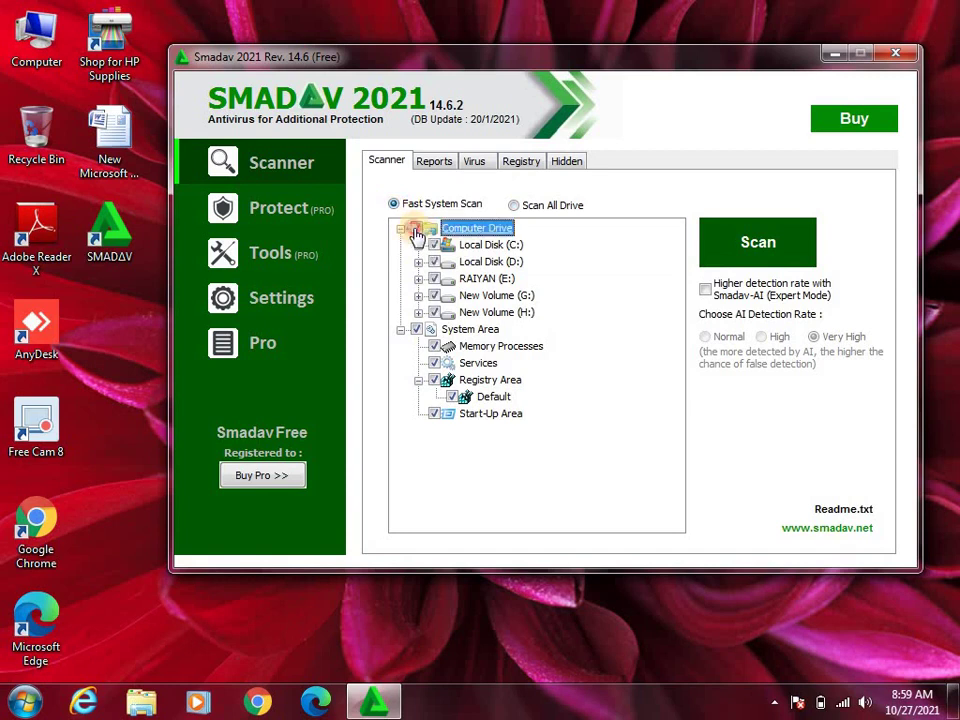
click(395, 204)
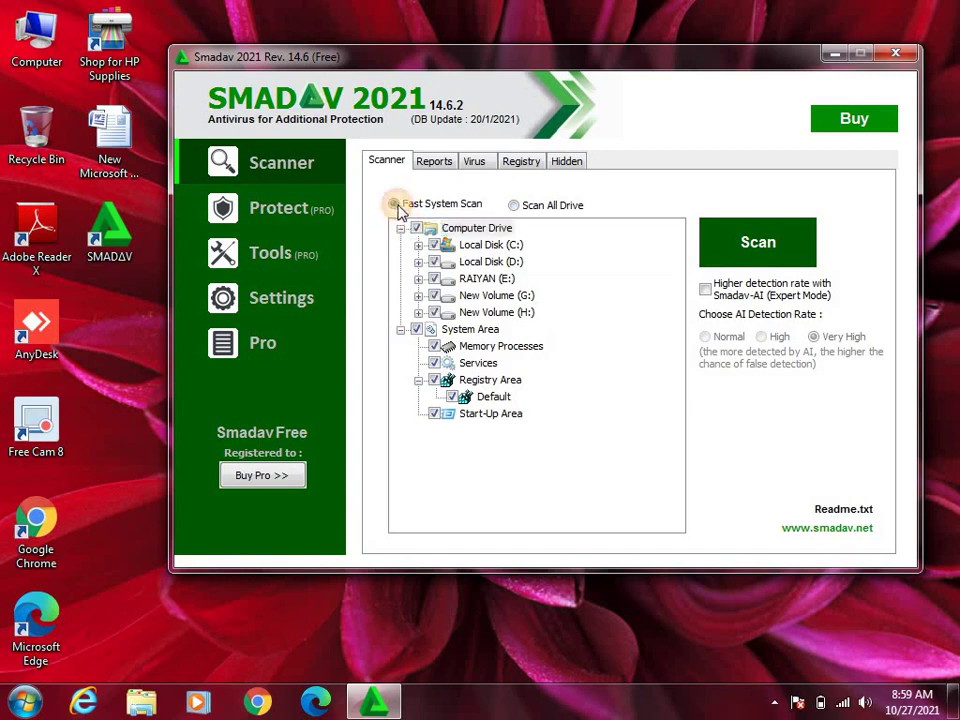
click(740, 245)
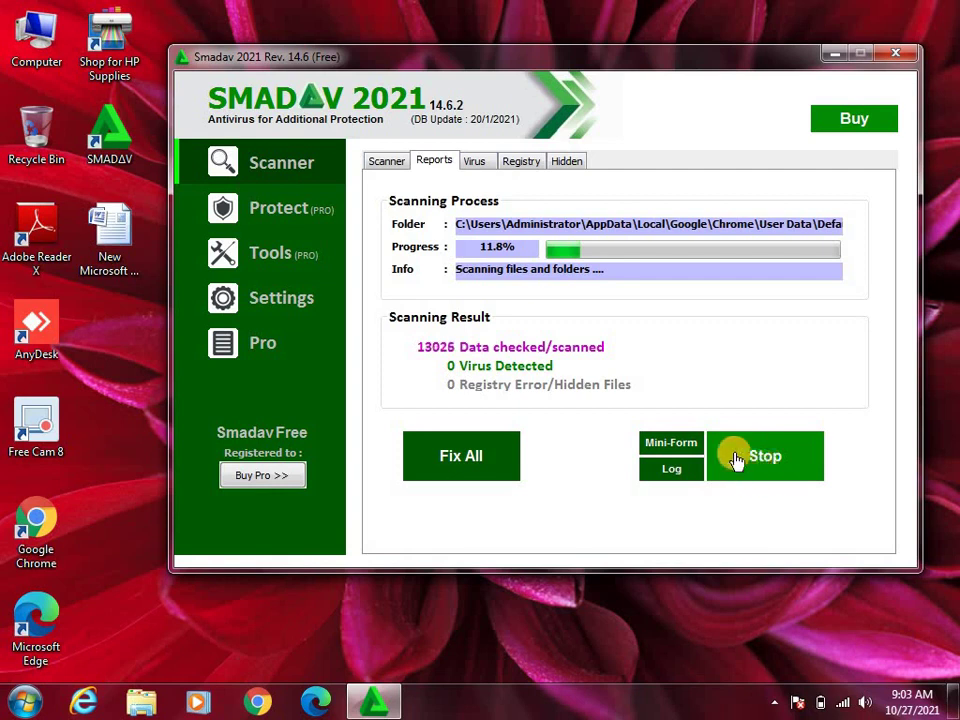
- Stop the running scan, confirm stopping it and dismiss the scan result message
click(737, 467)
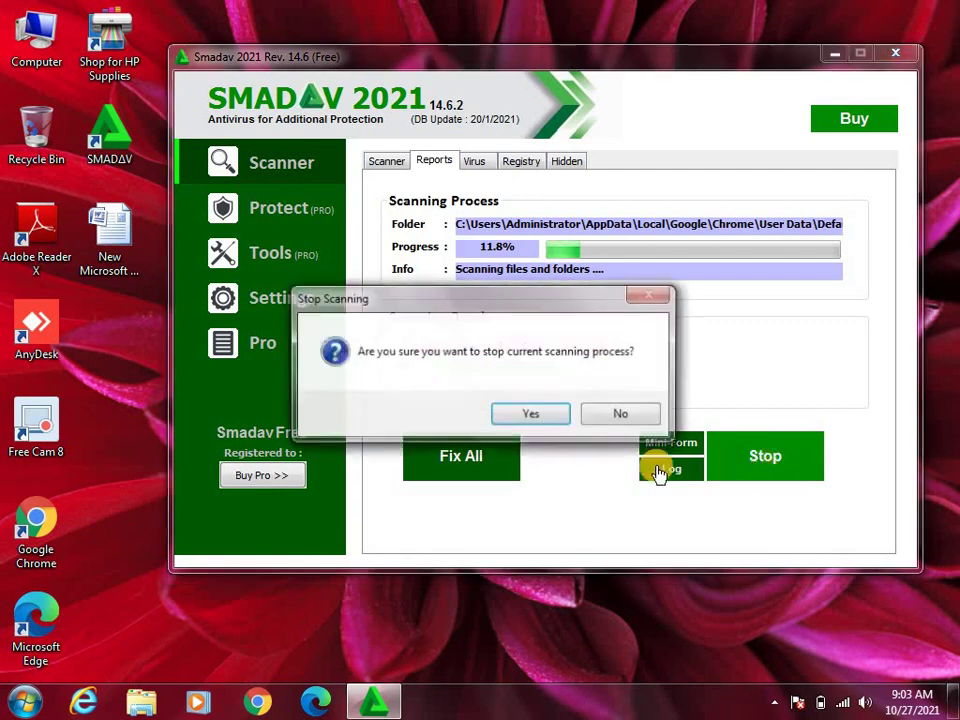
click(522, 416)
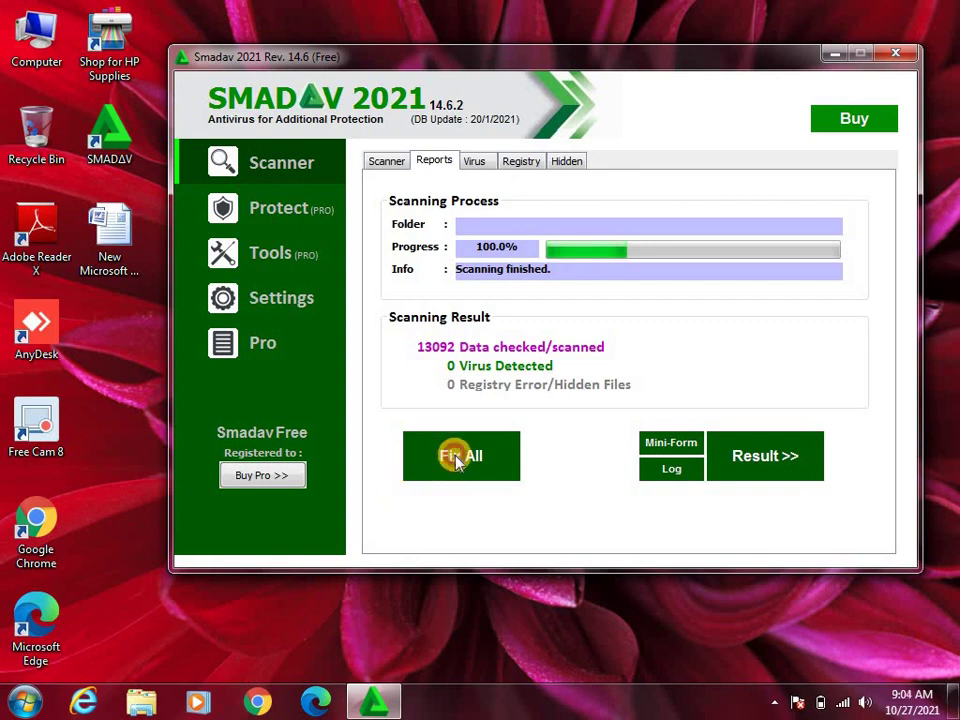
click(452, 462)
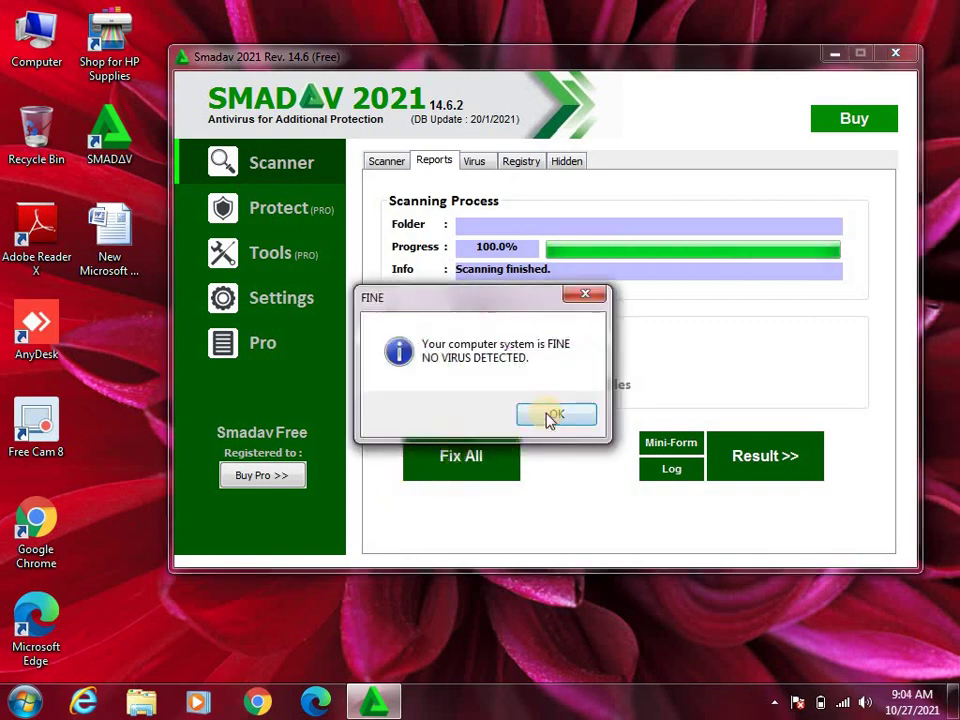
click(550, 415)
- Try the Fix All option on the scan report, dismissing the Smadav Free notice and returning from the Pro page to the scanner
click(470, 457)
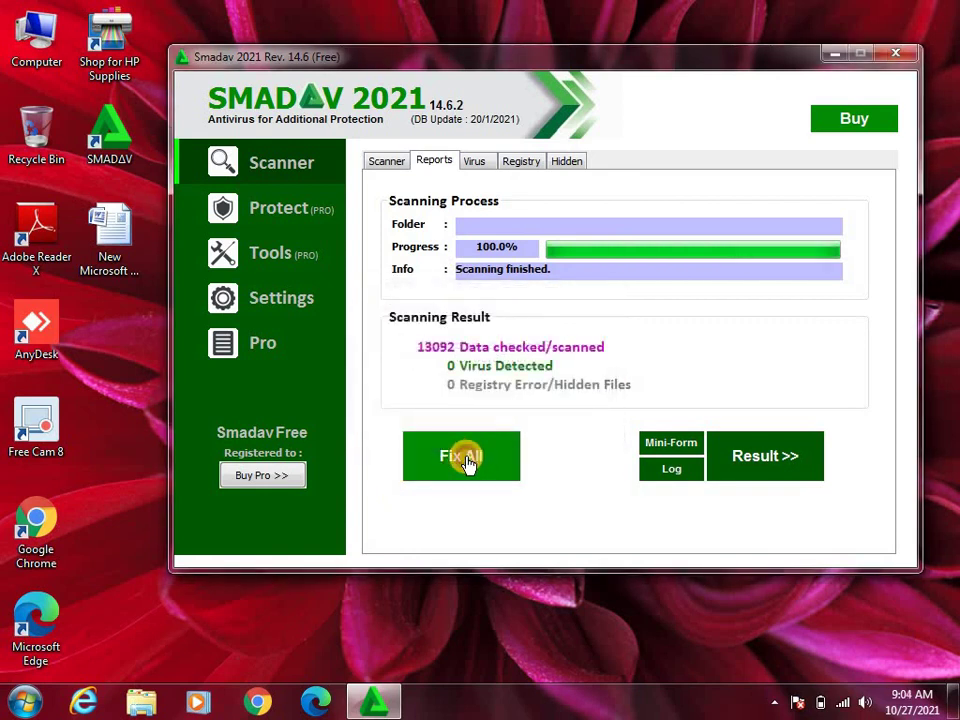
click(466, 460)
click(464, 458)
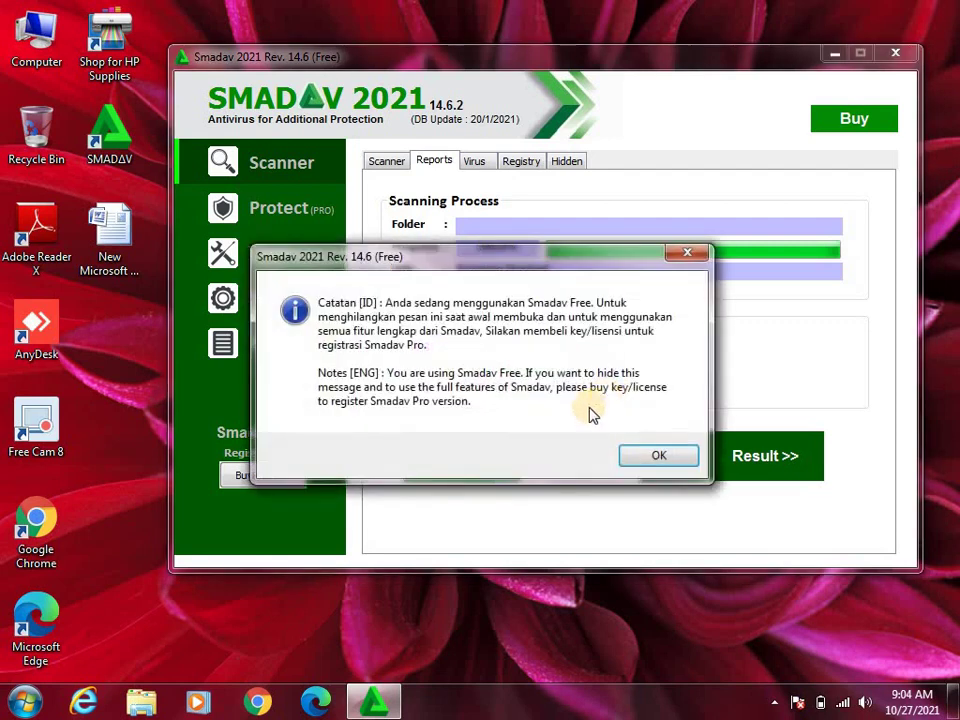
click(637, 457)
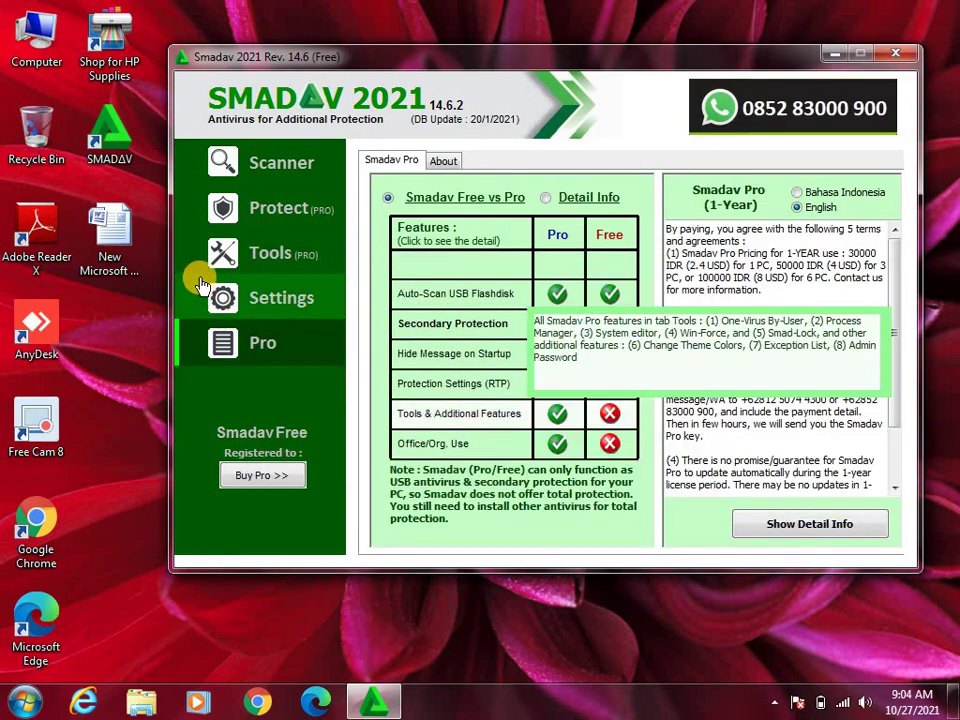
click(281, 172)
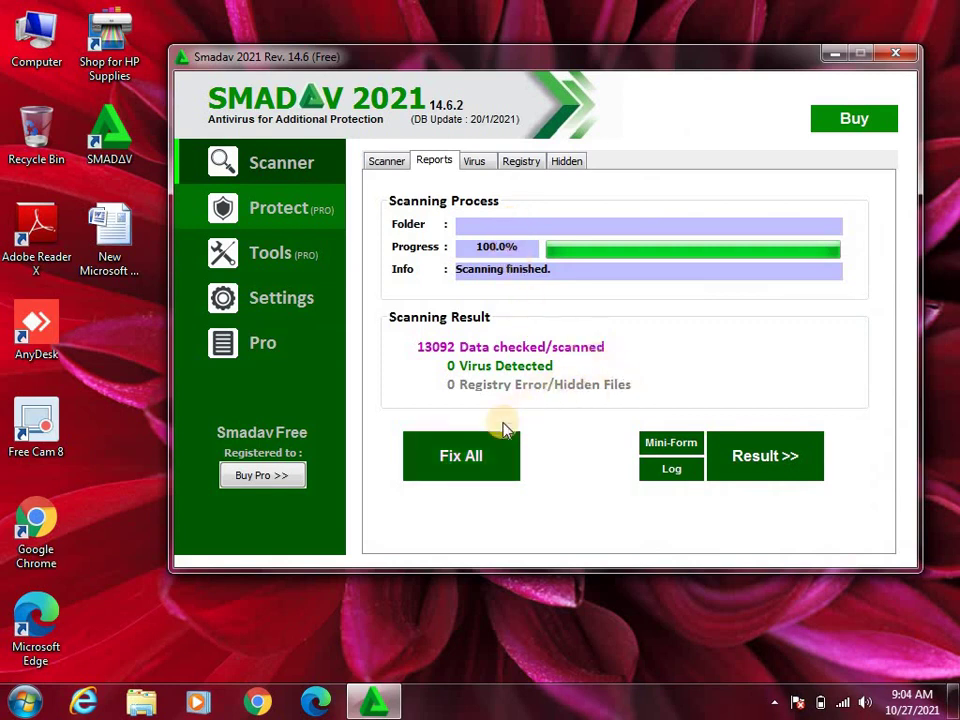
click(464, 461)
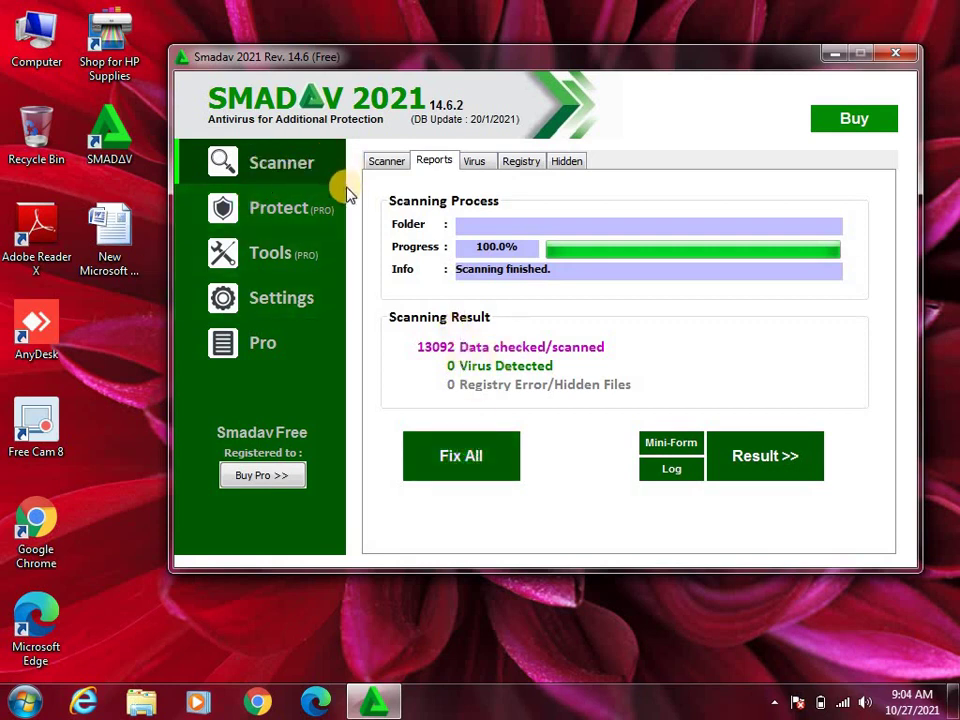
- Enable Smadav-AI Expert Mode with the Very High detection rate and start a Scan All Drive scan
click(383, 163)
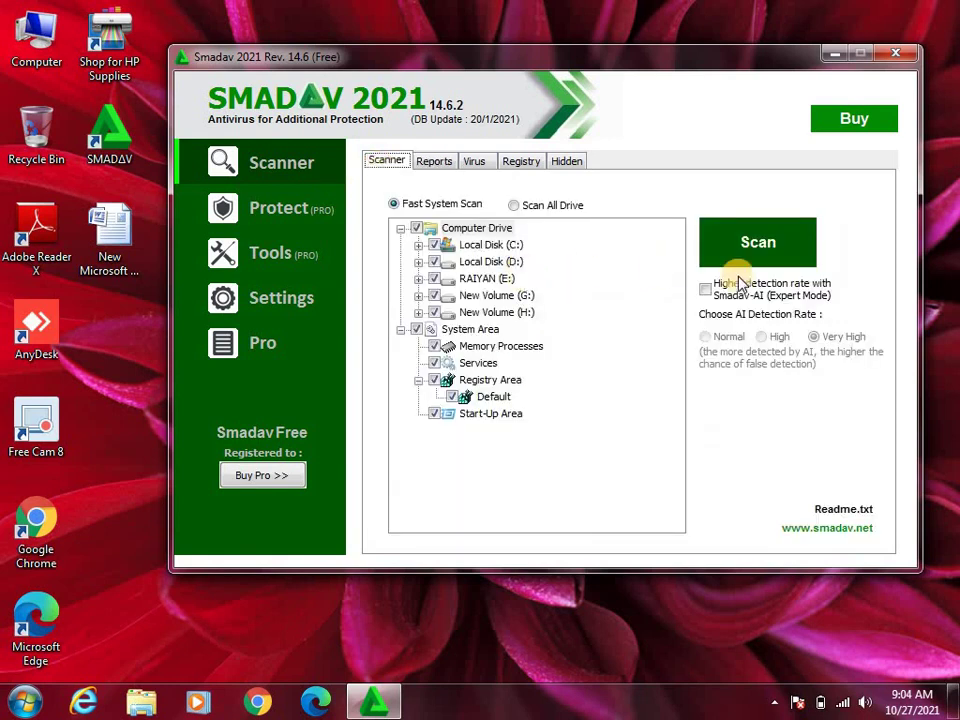
click(705, 290)
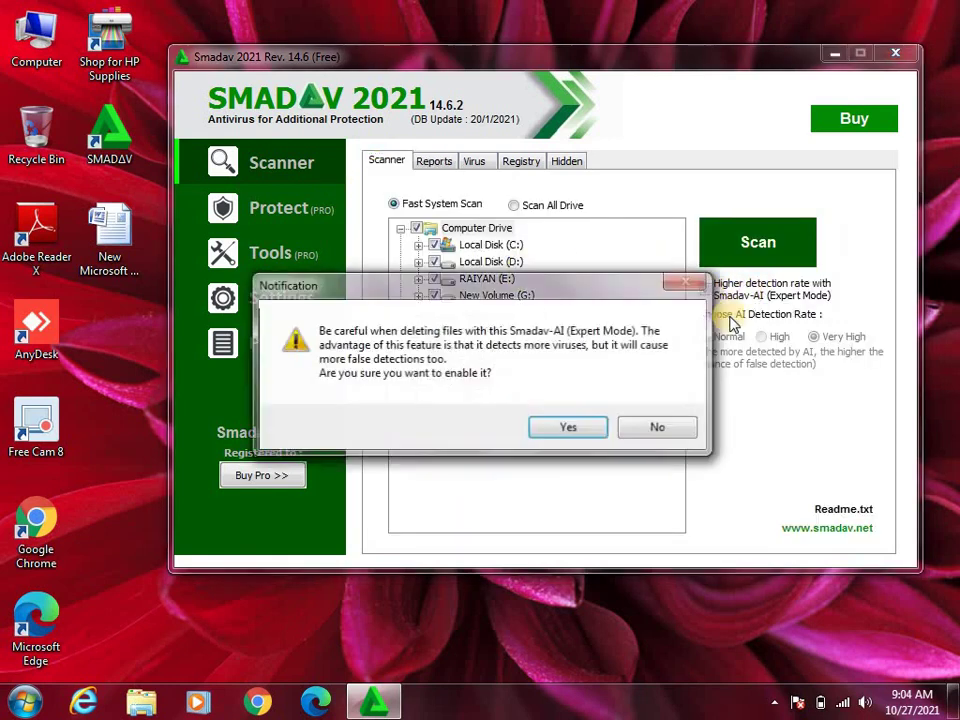
click(594, 438)
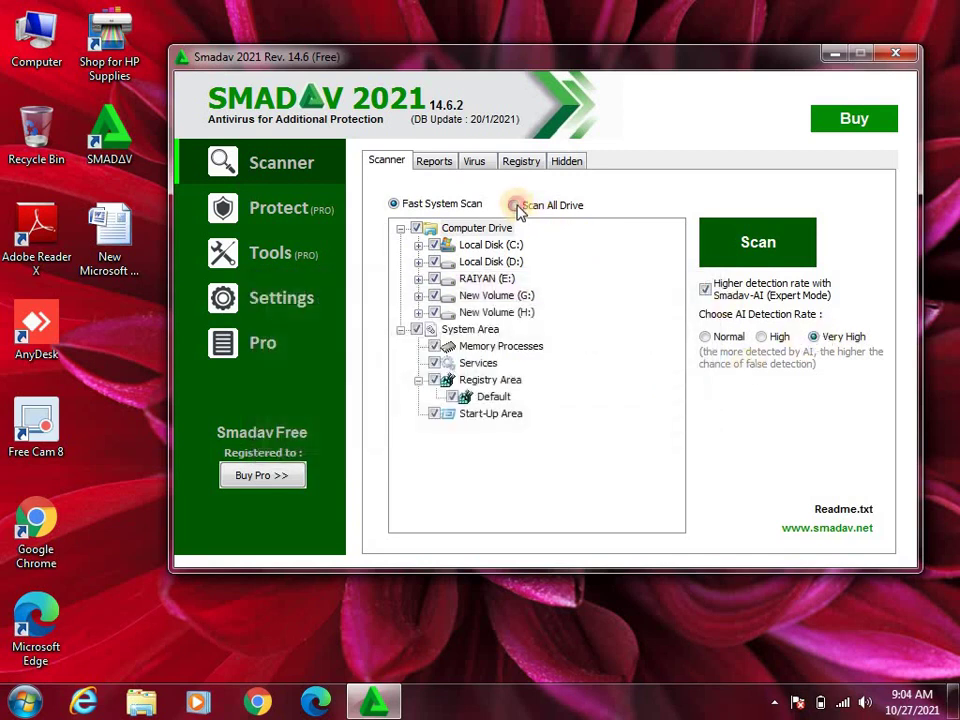
click(515, 206)
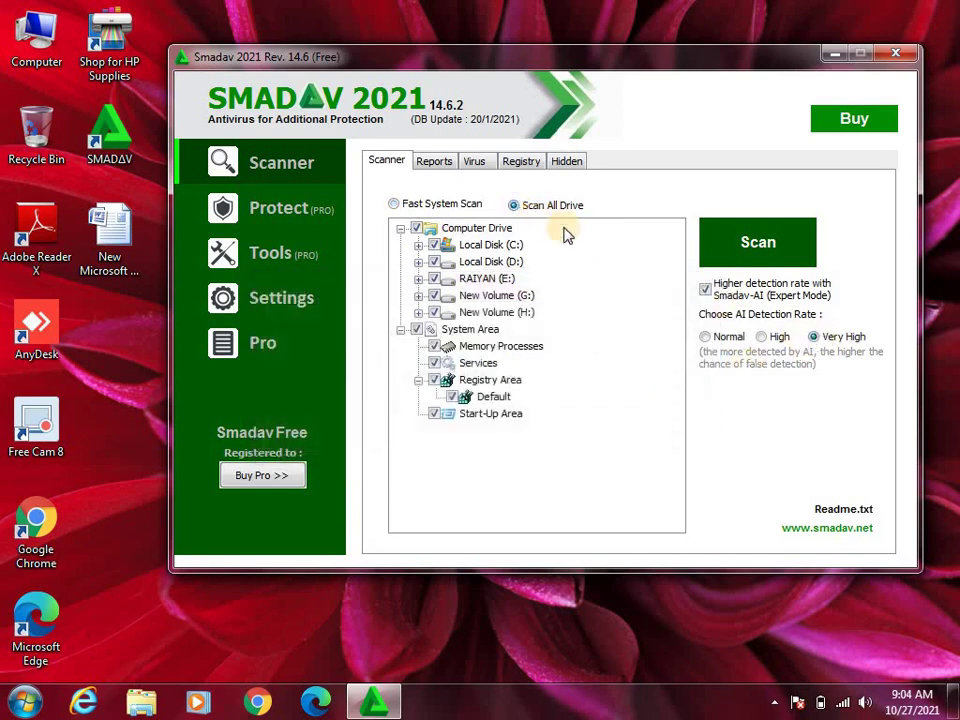
click(748, 247)
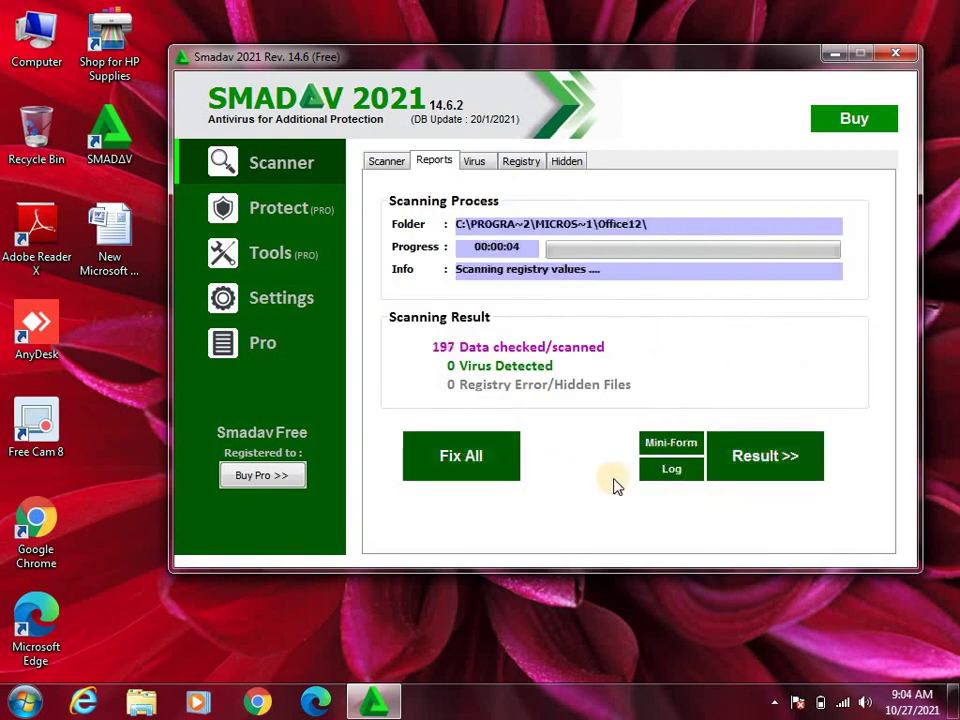
- Look through the running scan's report and its virus, registry and hidden file results
click(762, 462)
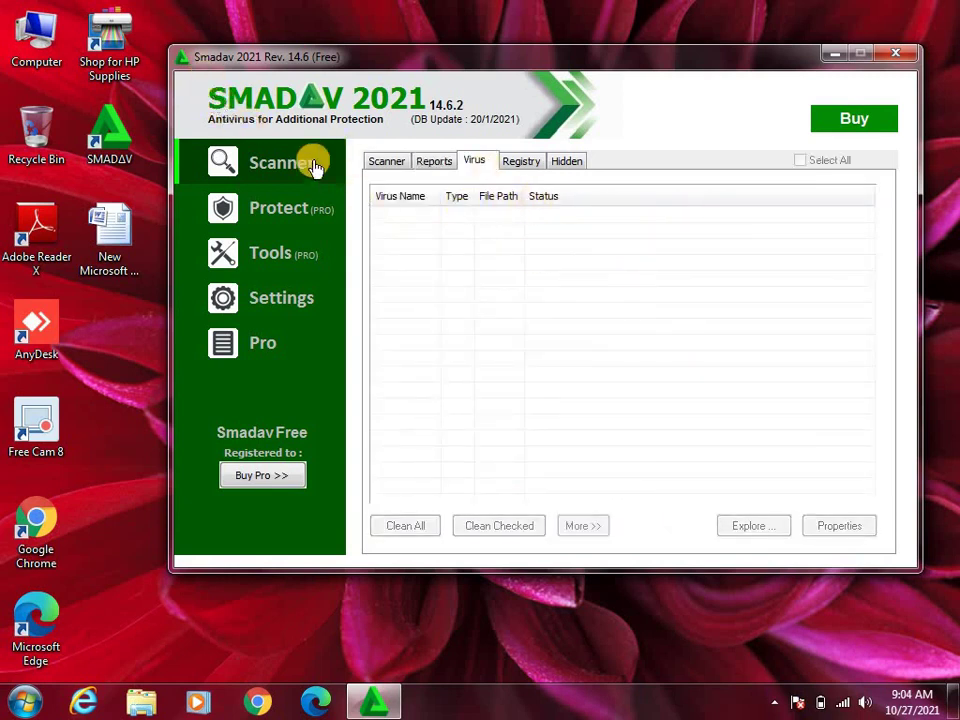
click(377, 163)
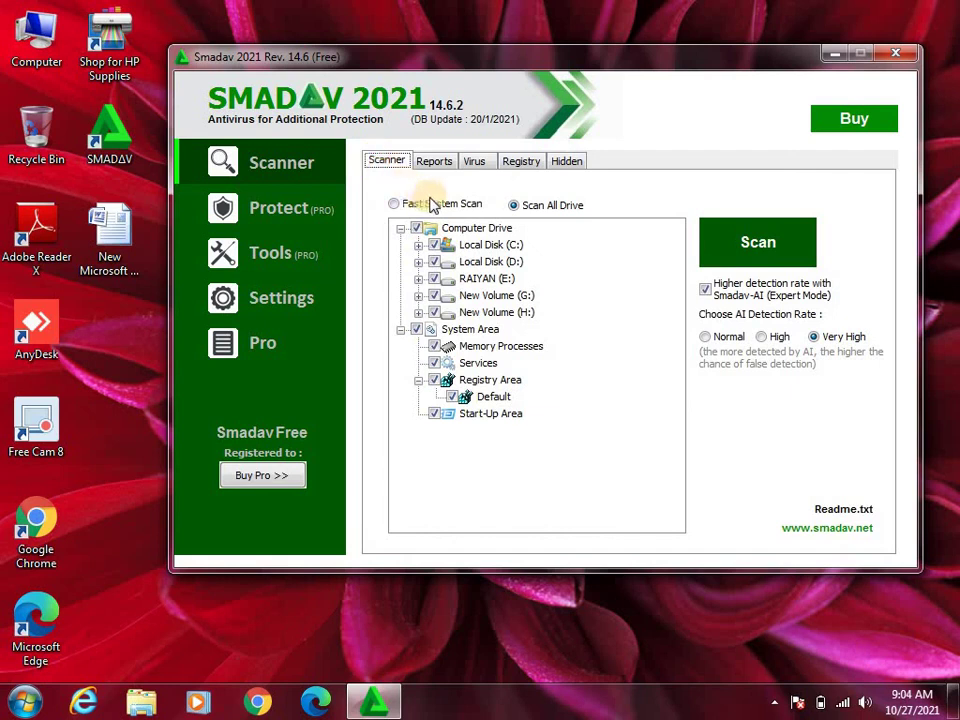
click(450, 163)
click(482, 162)
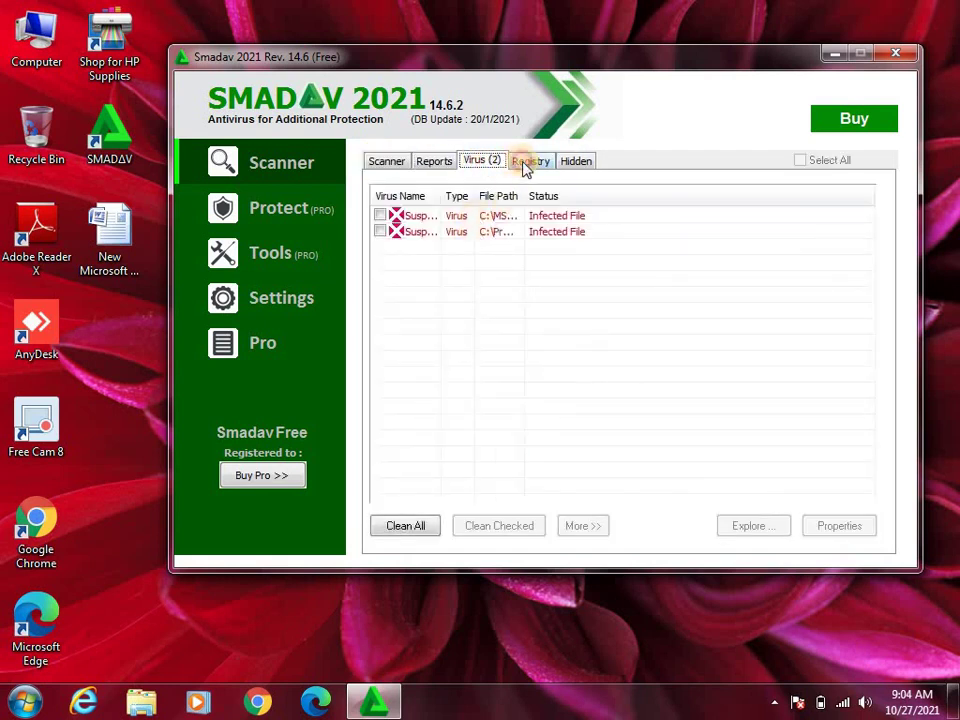
click(527, 162)
click(575, 163)
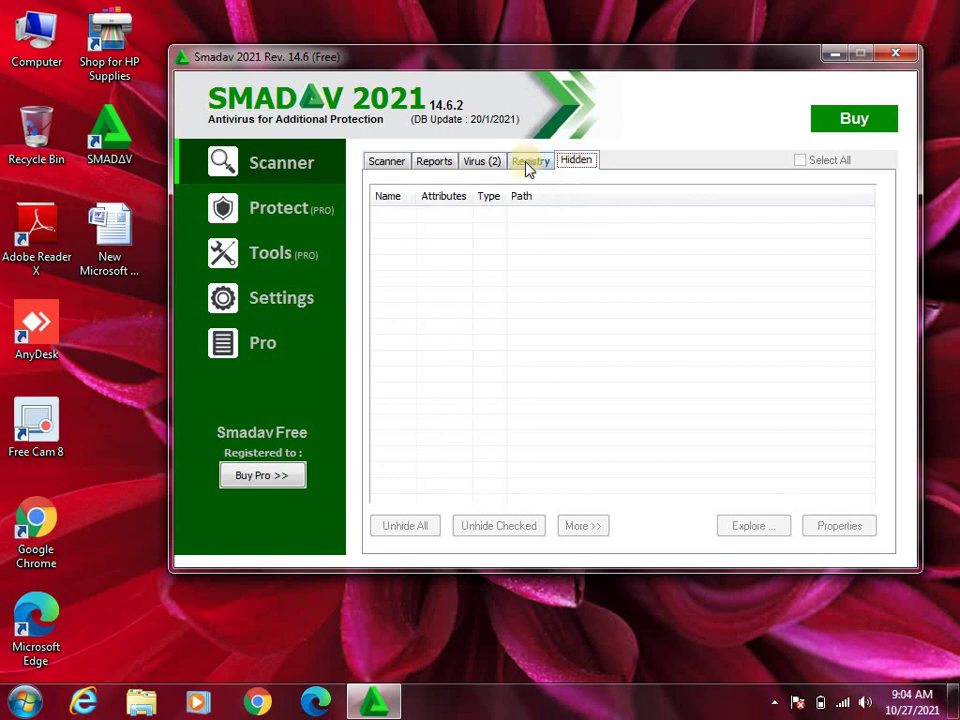
click(524, 165)
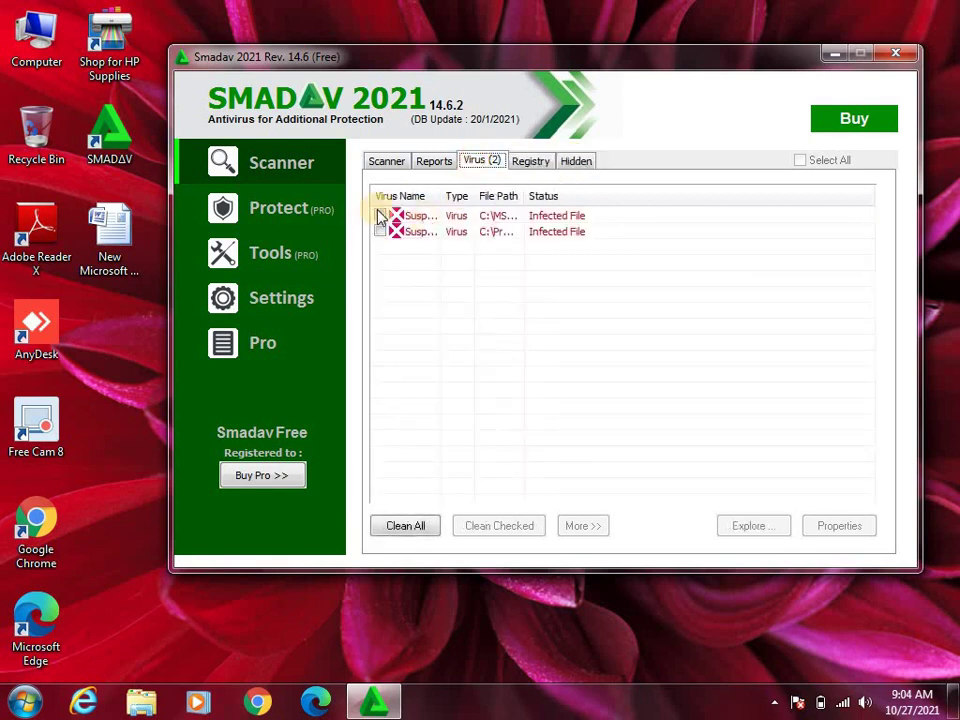
- Mark the four detected infected files in the virus list and clean all of them
click(380, 215)
click(380, 231)
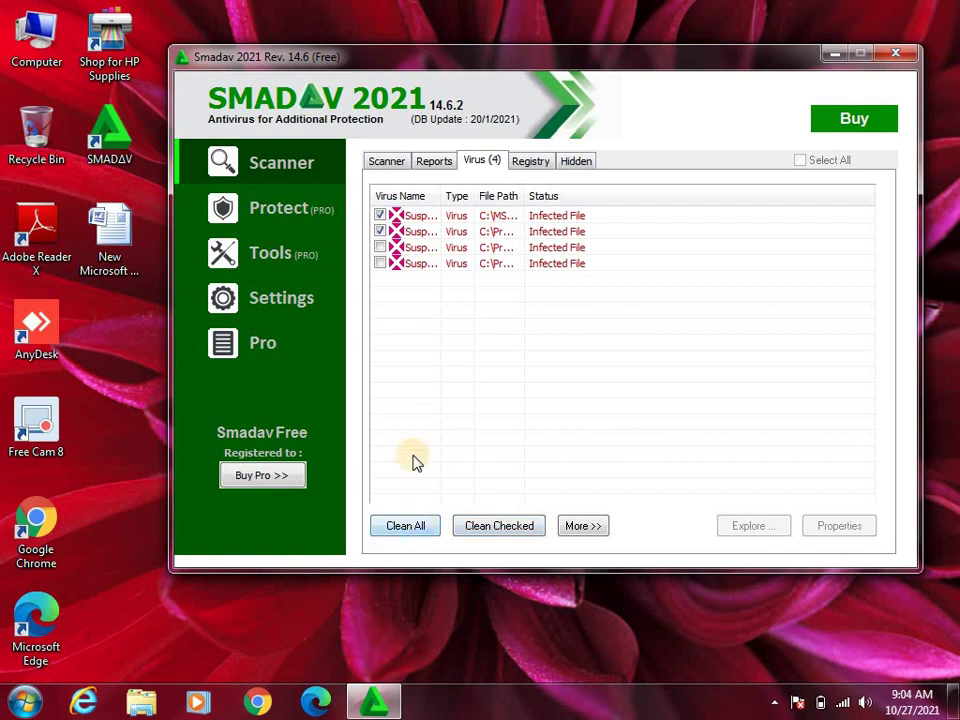
click(380, 247)
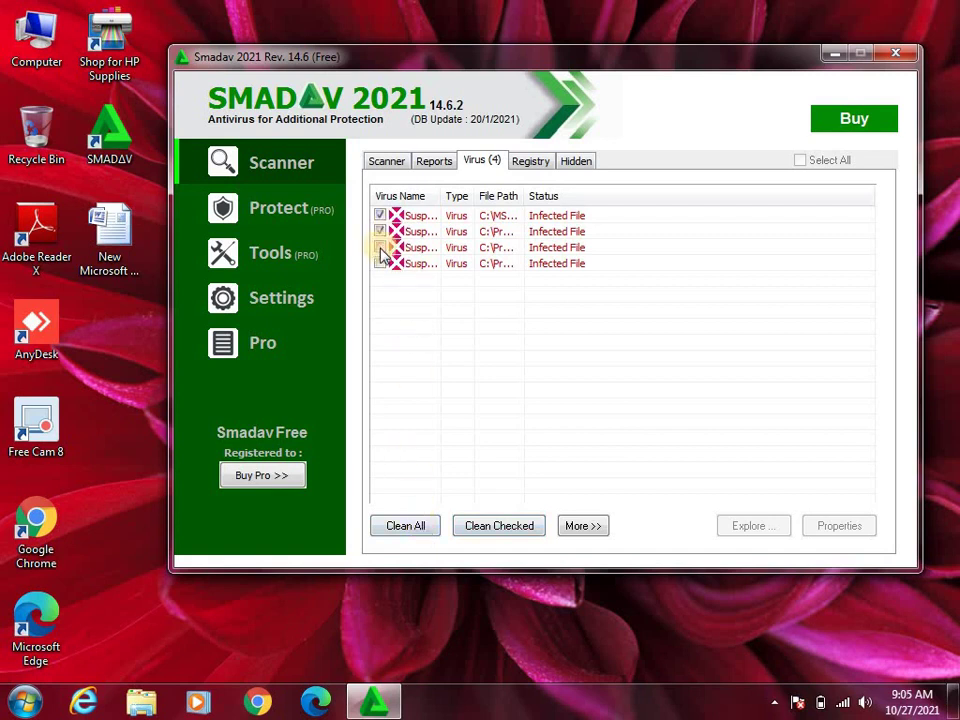
click(380, 263)
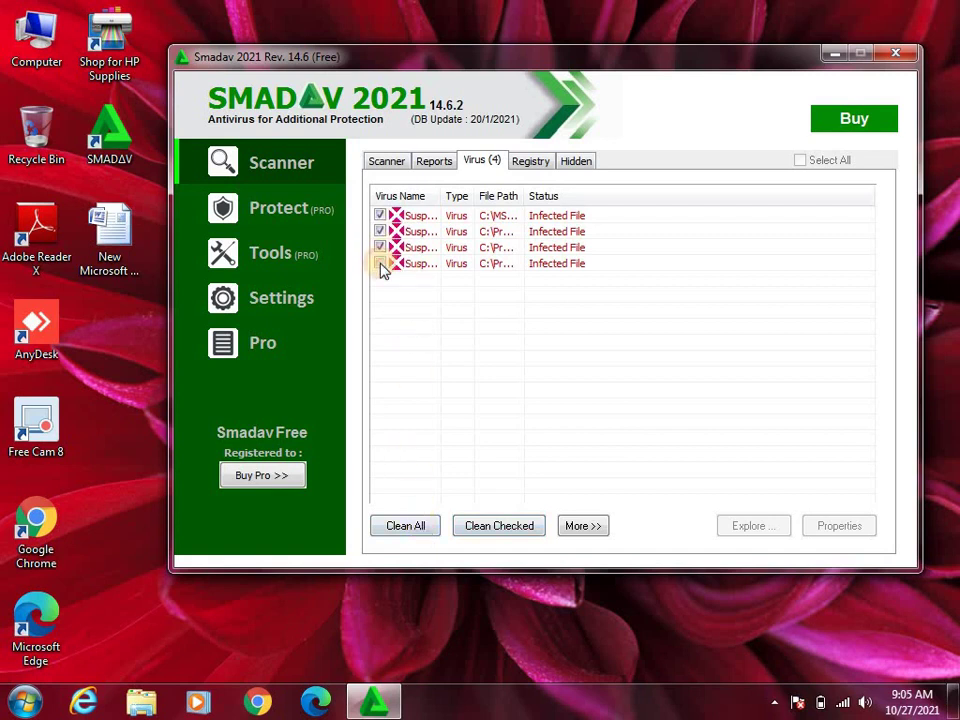
click(416, 527)
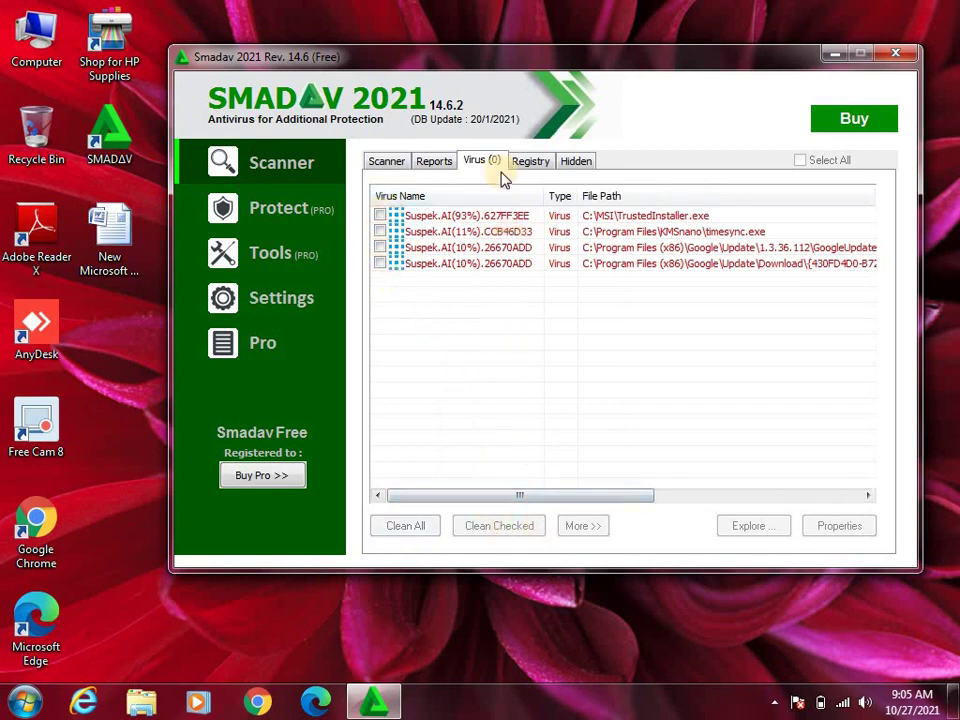
- Check the cleaning result and ongoing scan progress in the report, and review the scanner settings and the virus list
click(440, 165)
click(392, 163)
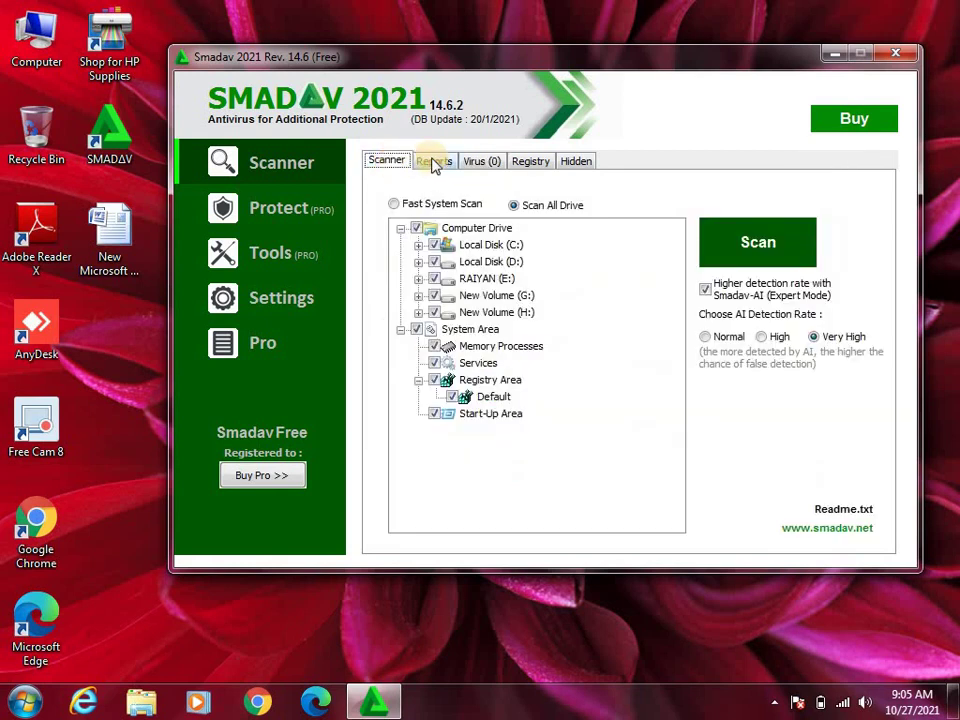
click(390, 163)
click(437, 162)
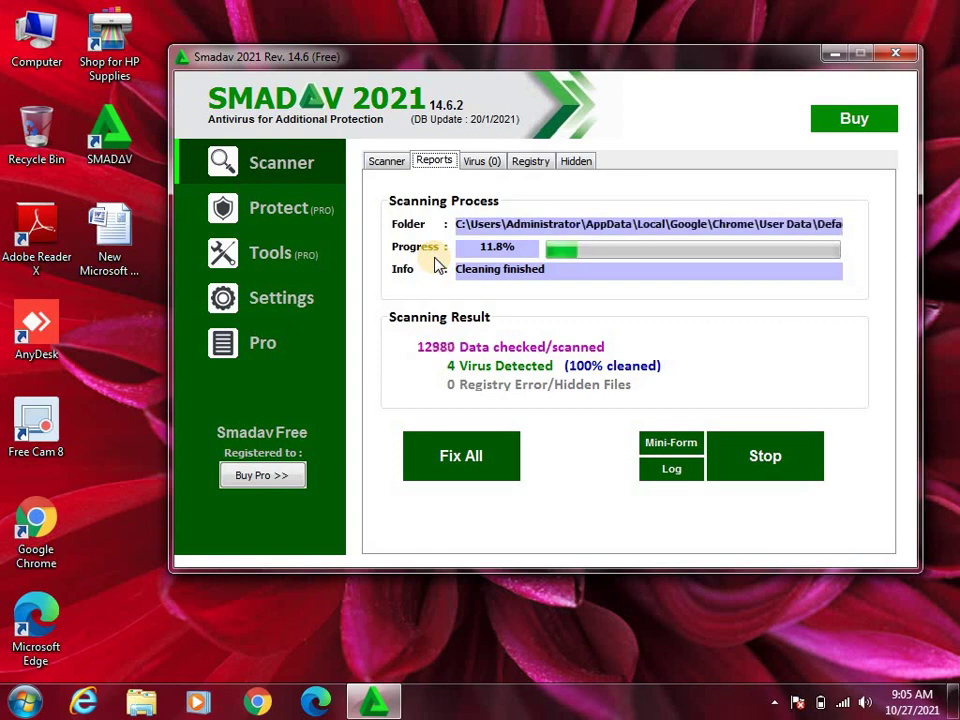
click(390, 162)
click(436, 162)
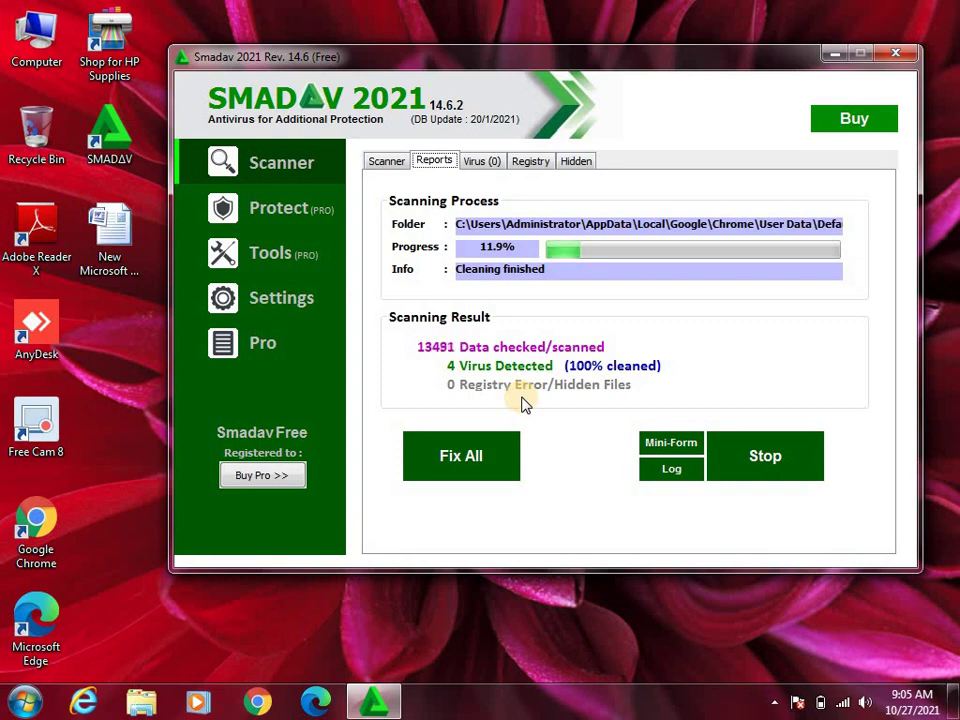
click(379, 161)
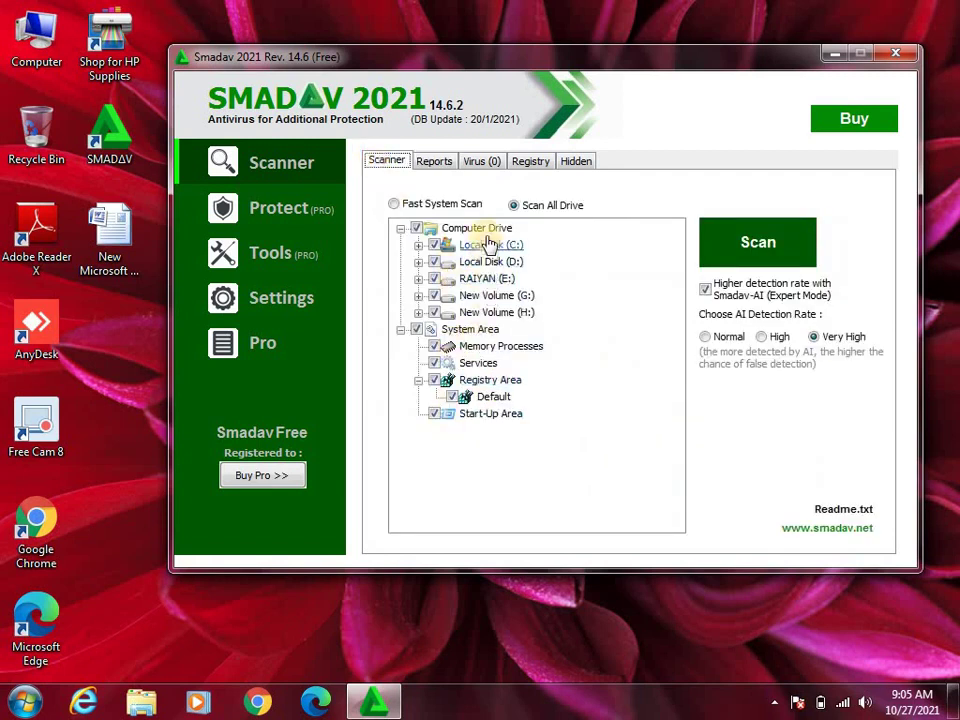
click(813, 337)
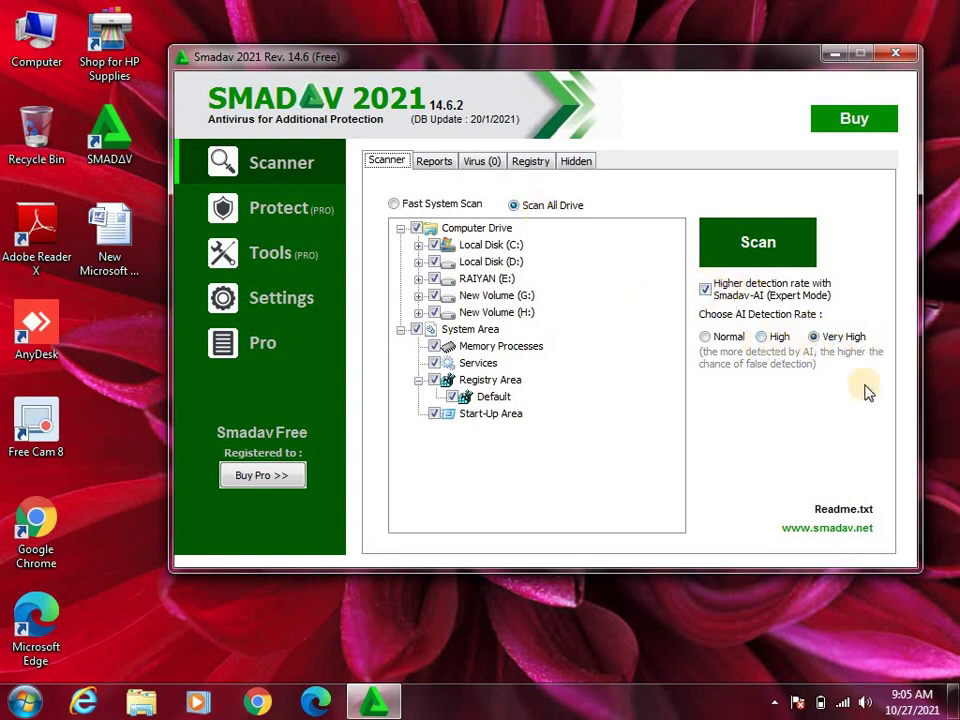
click(476, 162)
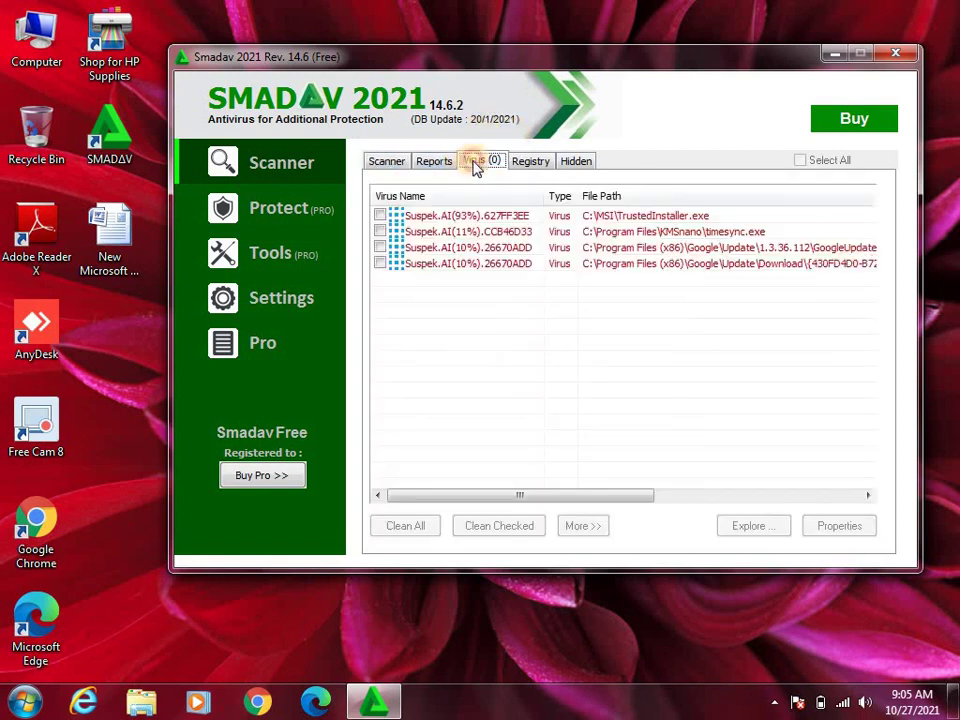
click(430, 163)
click(396, 163)
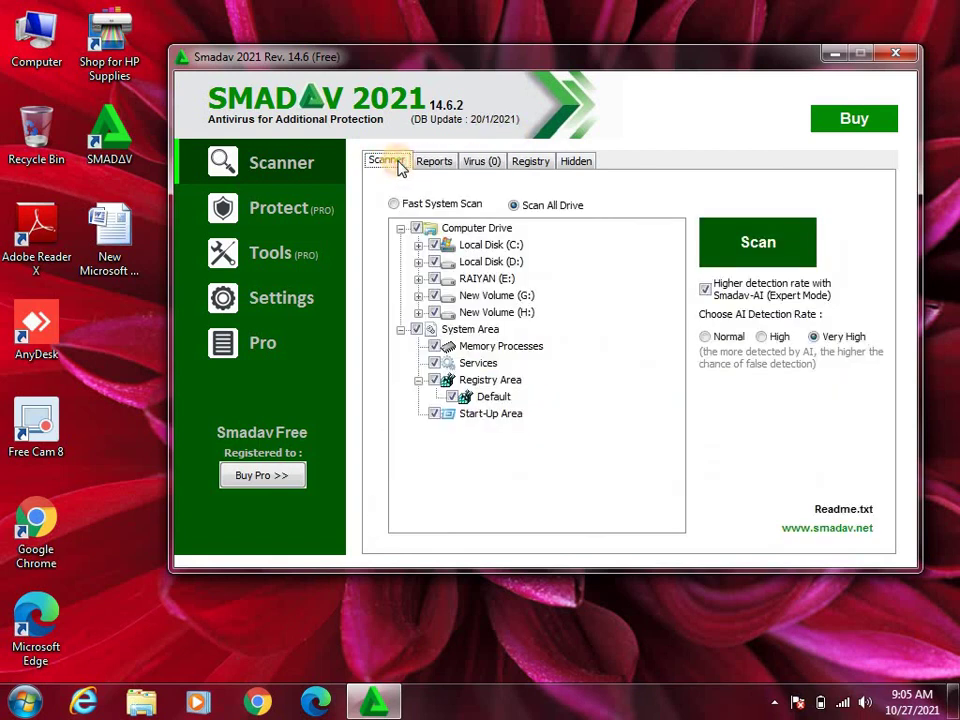
click(443, 163)
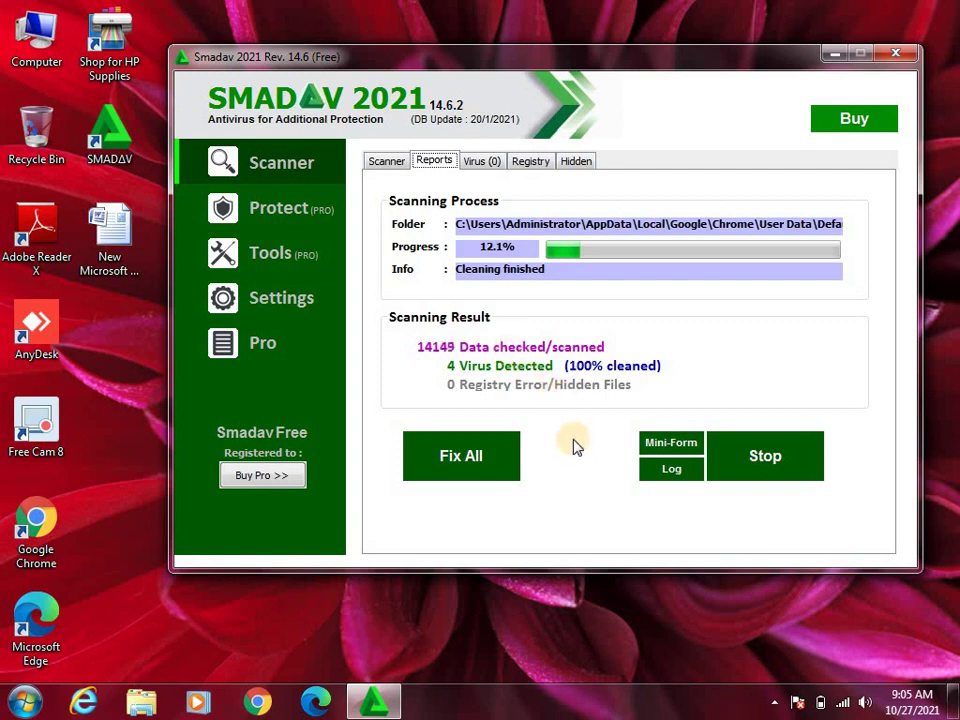